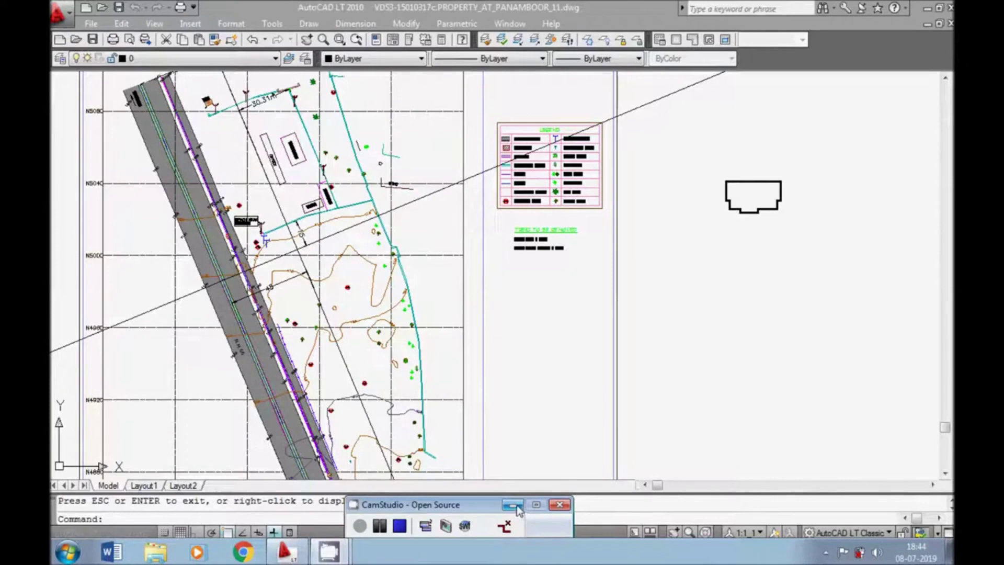
# Step: Pan to the site plan, start ALIGN and window-select the small building outline
pyautogui.click(512, 505)
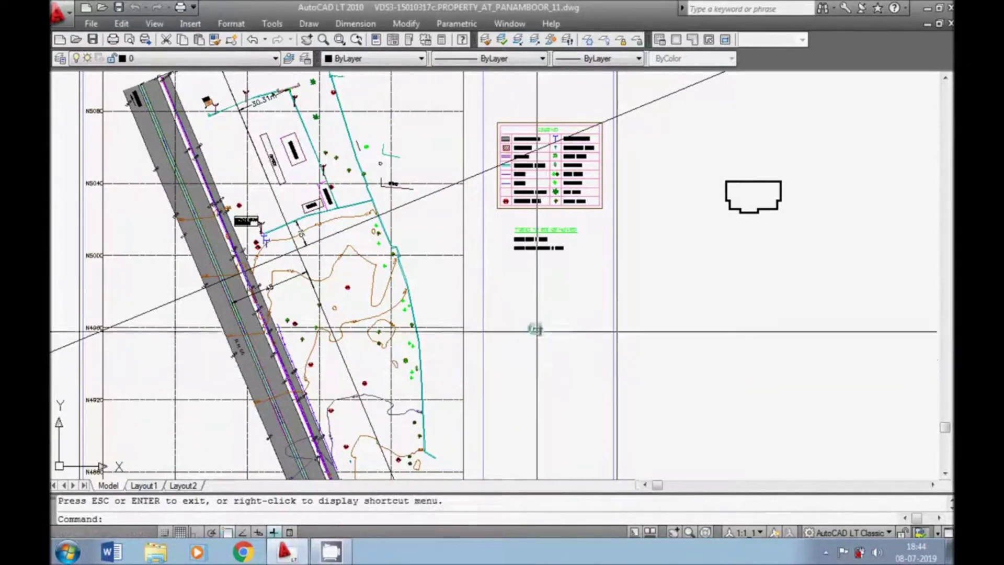
pyautogui.moveTo(513, 335); pyautogui.dragTo(510, 297)
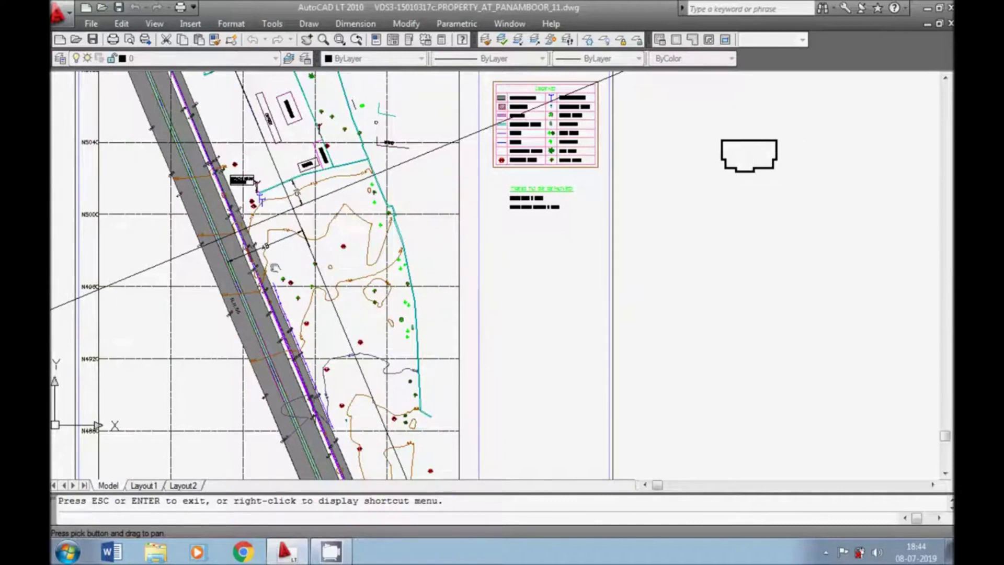
pyautogui.moveTo(353, 323); pyautogui.dragTo(357, 289)
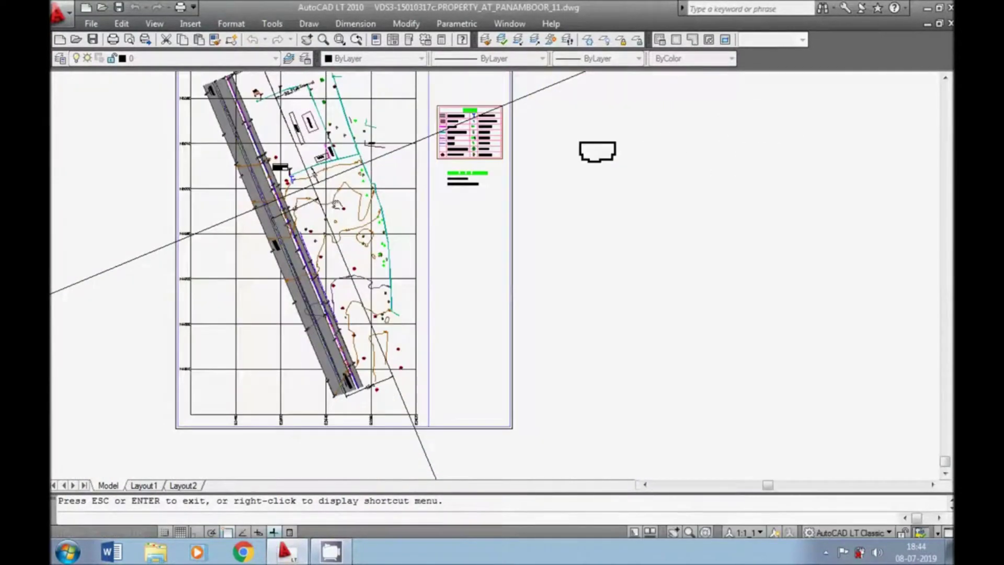
pyautogui.scroll(-2, 336, 203)
pyautogui.scroll(2, 501, 143)
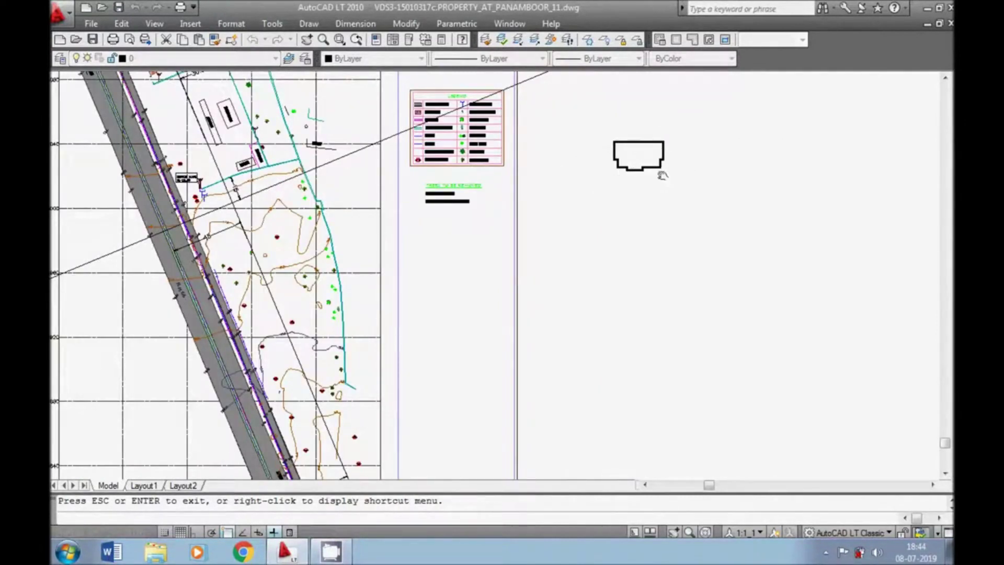
pyautogui.rightClick(578, 215)
pyautogui.click(587, 218)
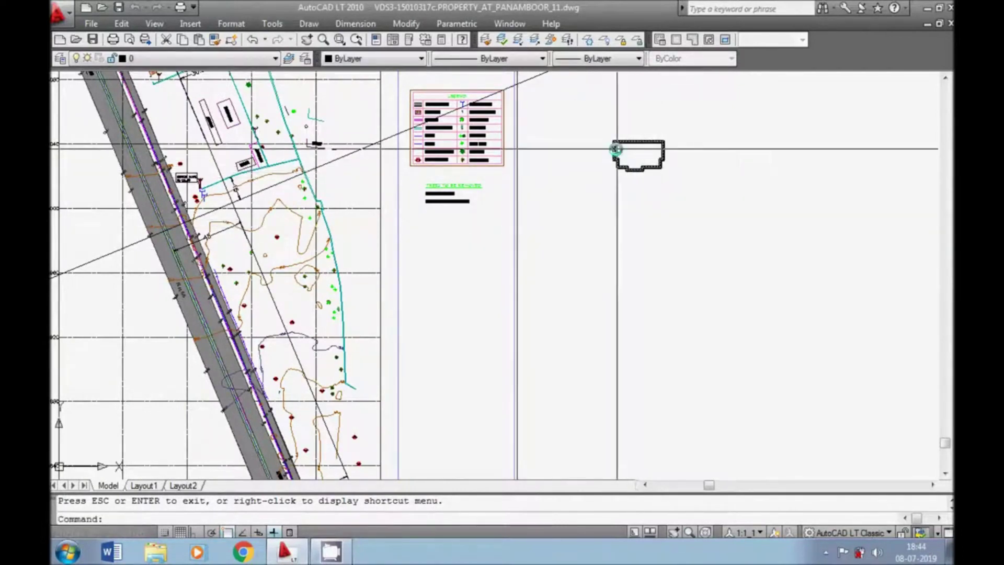
pyautogui.moveTo(614, 161)
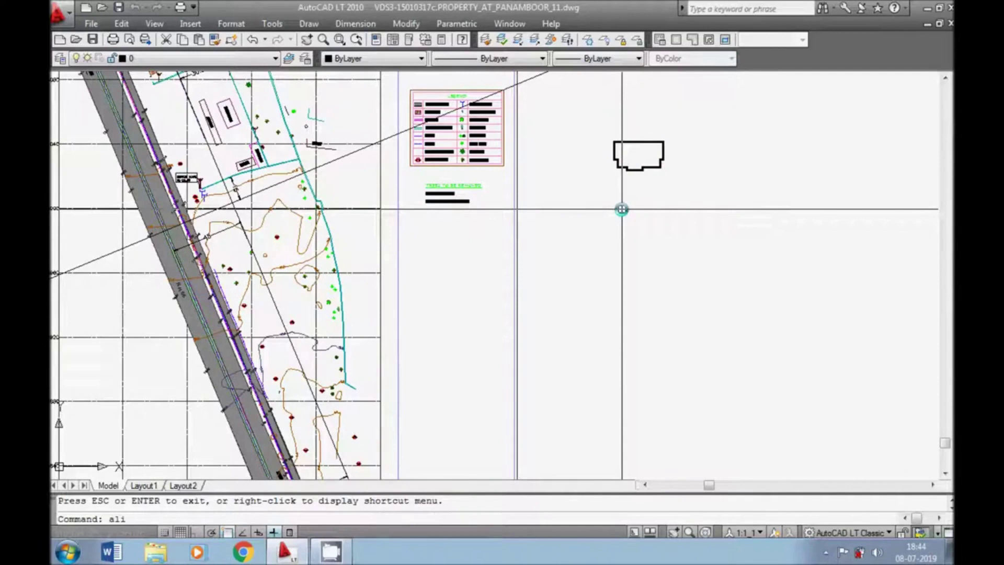
pyautogui.press('Return')
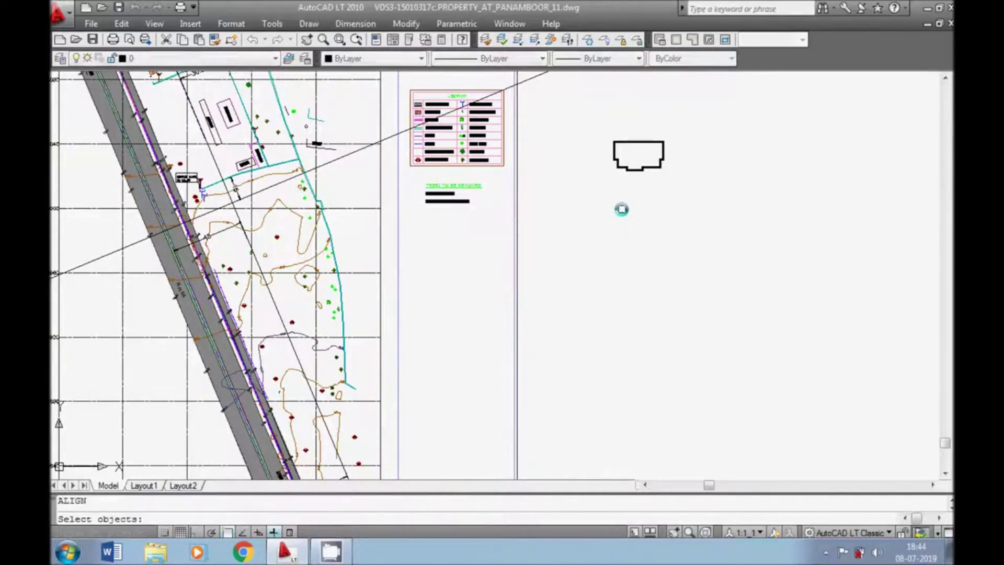
pyautogui.click(643, 218)
pyautogui.click(596, 126)
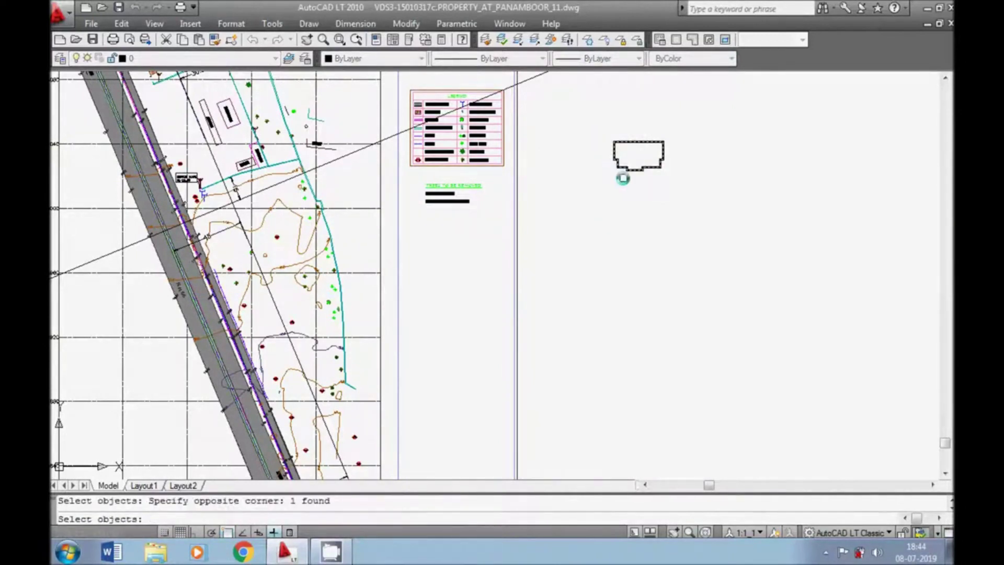
pyautogui.scroll(2, 623, 178)
pyautogui.press('Return')
# Step: Align the outline onto the site plot using two source/destination point pairs, without scaling
pyautogui.click(626, 167)
pyautogui.scroll(-3, 625, 167)
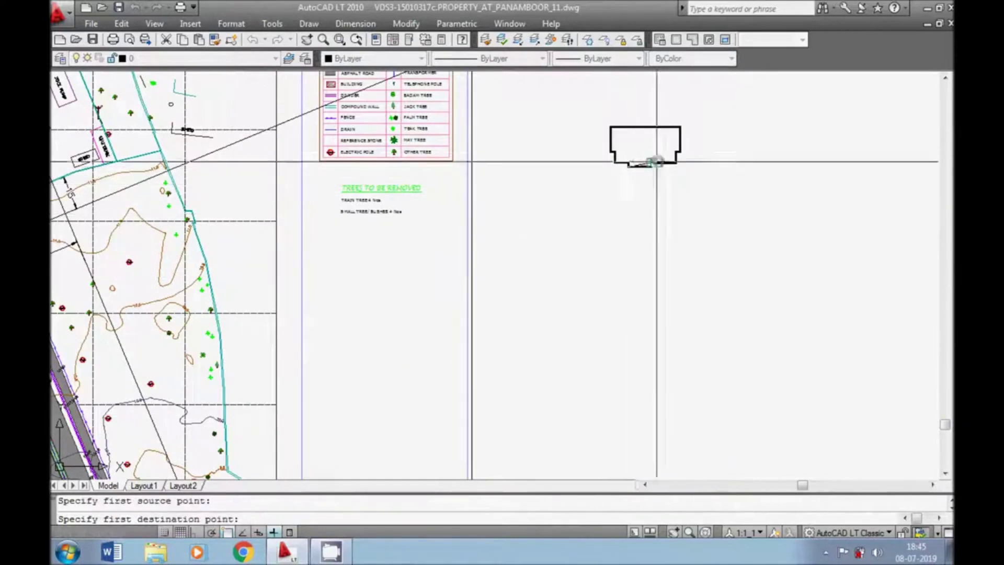
pyautogui.scroll(5, 204, 240)
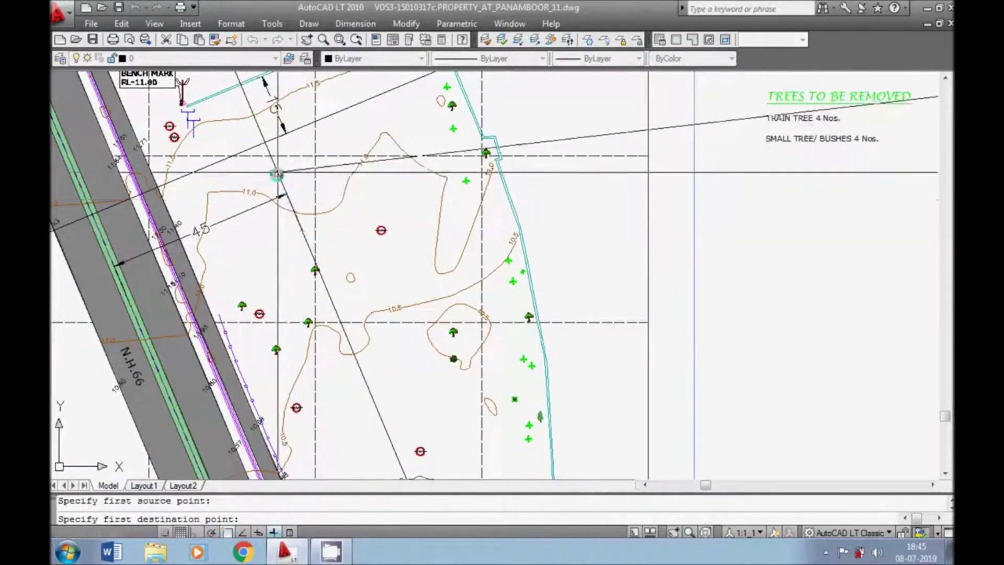
pyautogui.click(277, 173)
pyautogui.scroll(-3, 226, 214)
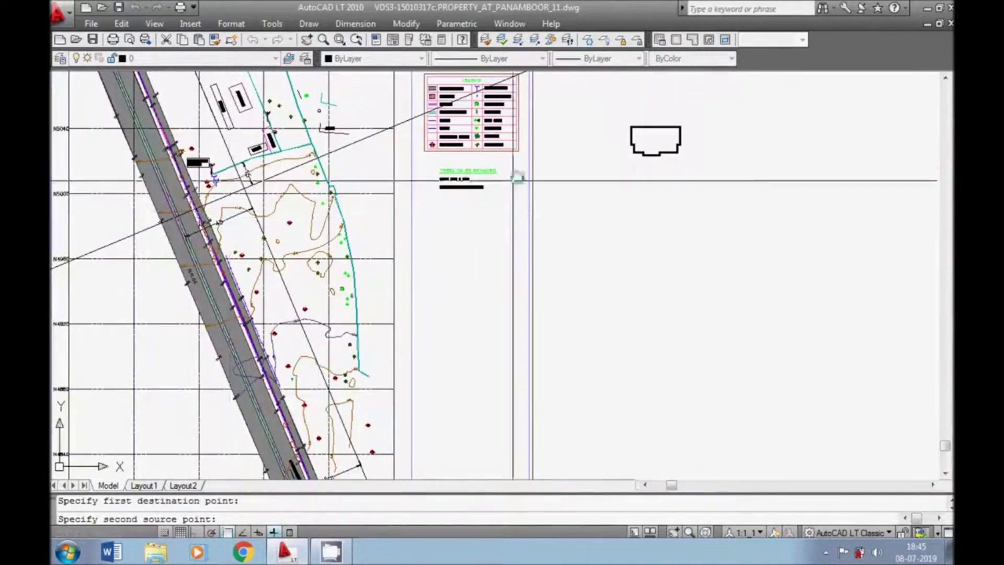
pyautogui.click(658, 160)
pyautogui.scroll(4, 267, 263)
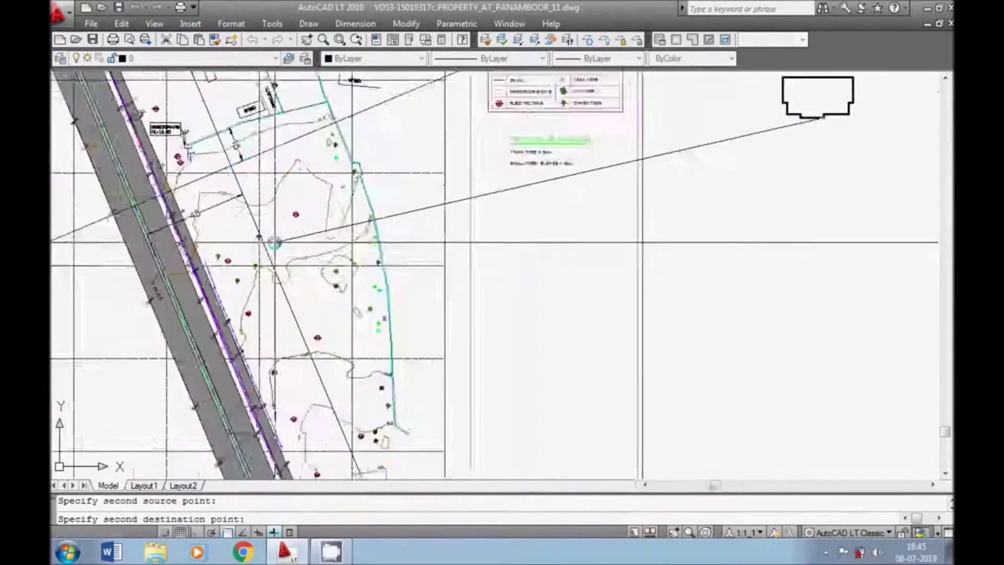
pyautogui.click(267, 262)
pyautogui.scroll(-3, 388, 273)
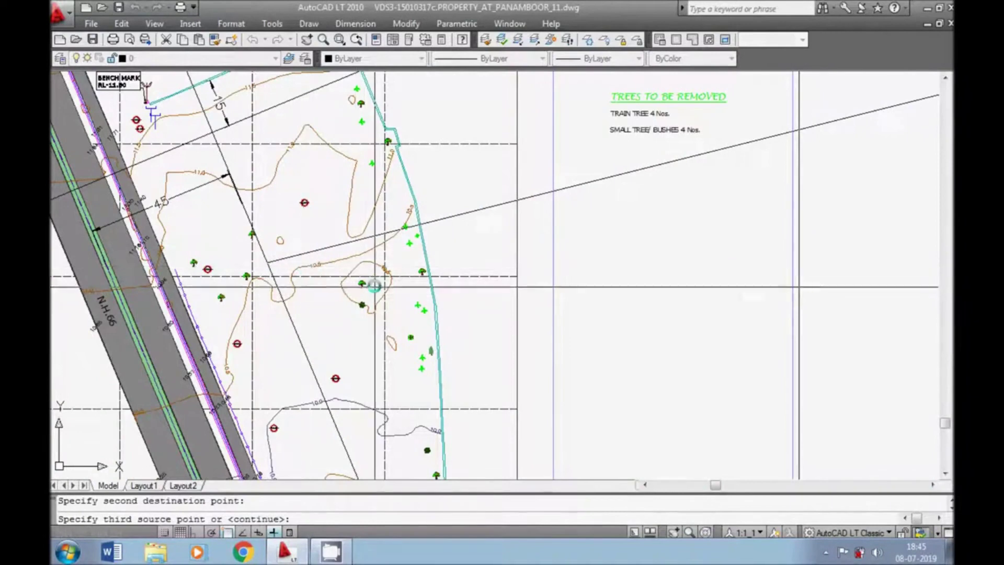
pyautogui.press('Return')
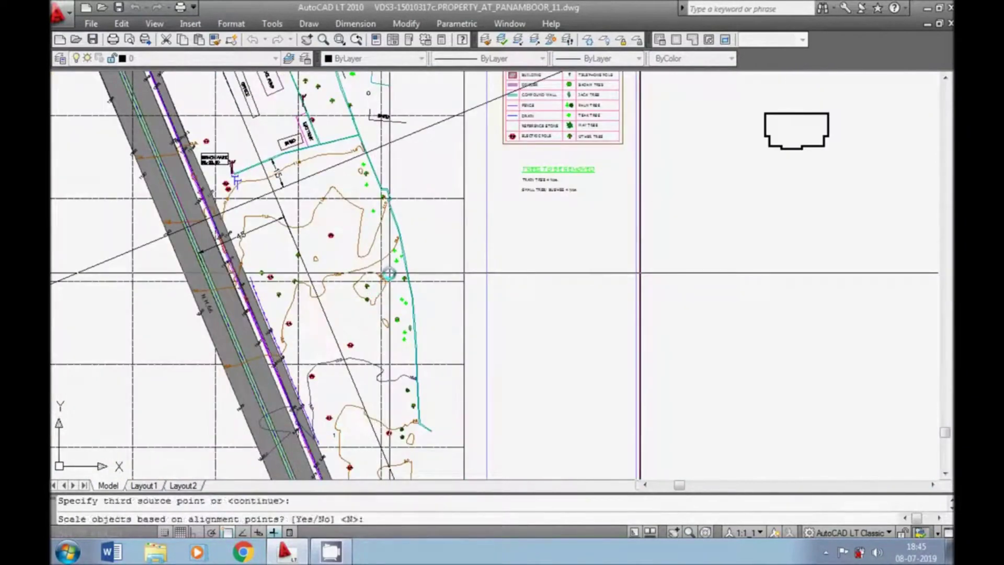
pyautogui.press('Return')
pyautogui.scroll(5, 336, 216)
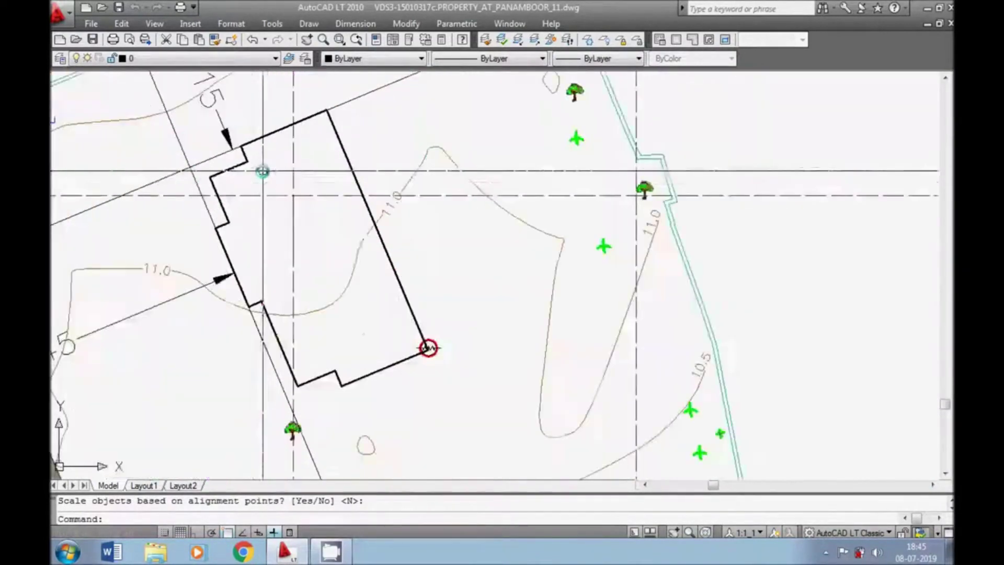
pyautogui.scroll(-2, 262, 168)
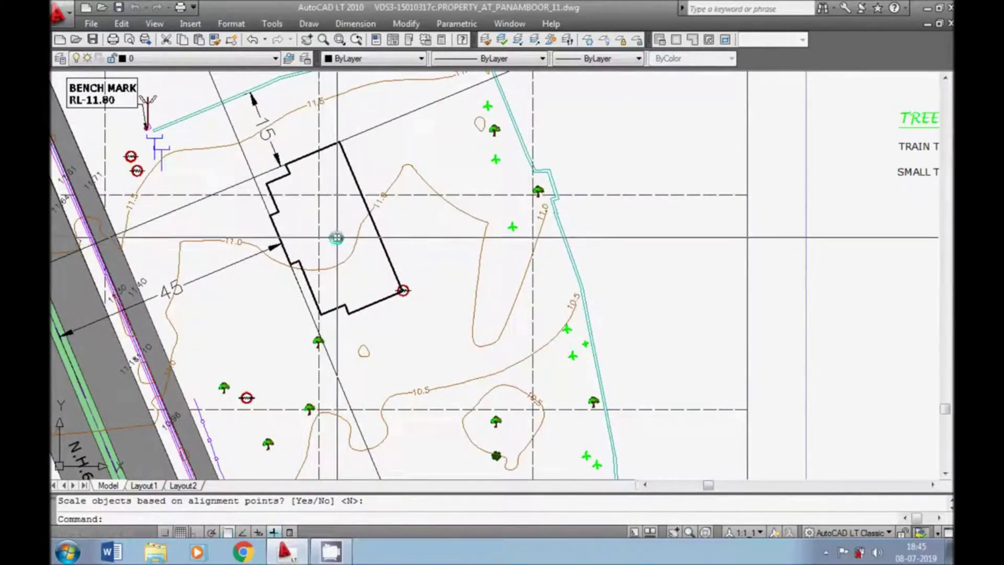
pyautogui.scroll(-2, 344, 236)
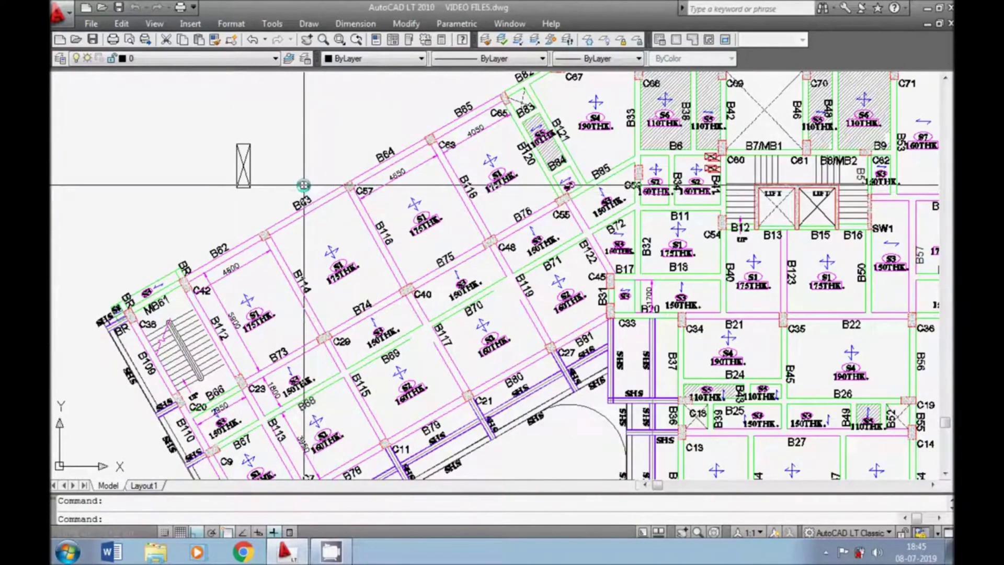
# Step: Pan and zoom VIDEO FILES.dwg to show the rectangle beside beams B62–B64
pyautogui.write('p')
pyautogui.press('Return')
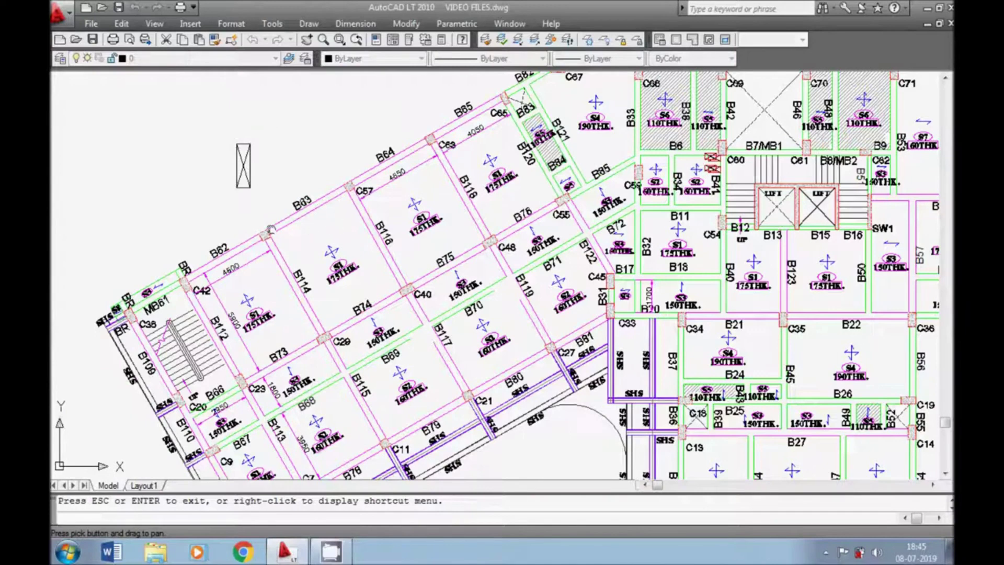
pyautogui.scroll(1, 295, 216)
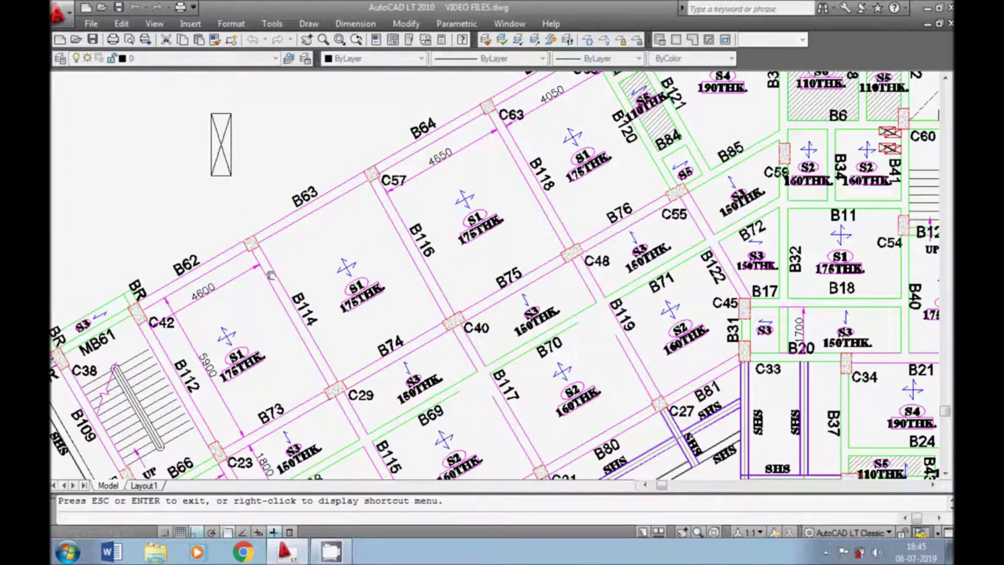
pyautogui.moveTo(251, 190); pyautogui.dragTo(280, 218)
pyautogui.rightClick(279, 218)
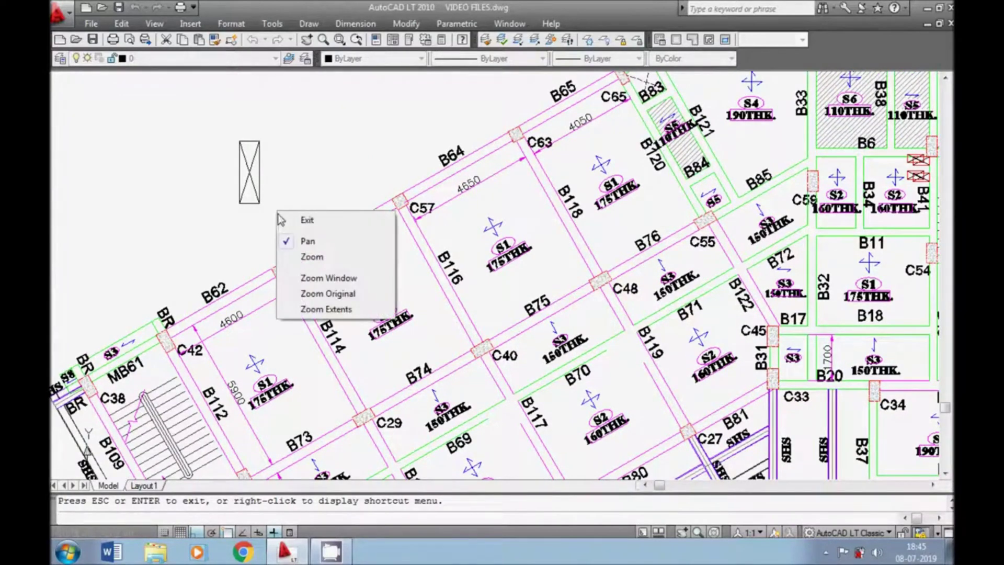
# Step: Start ALIGN and window-select the crossed opening rectangle
pyautogui.click(302, 220)
pyautogui.write('al')
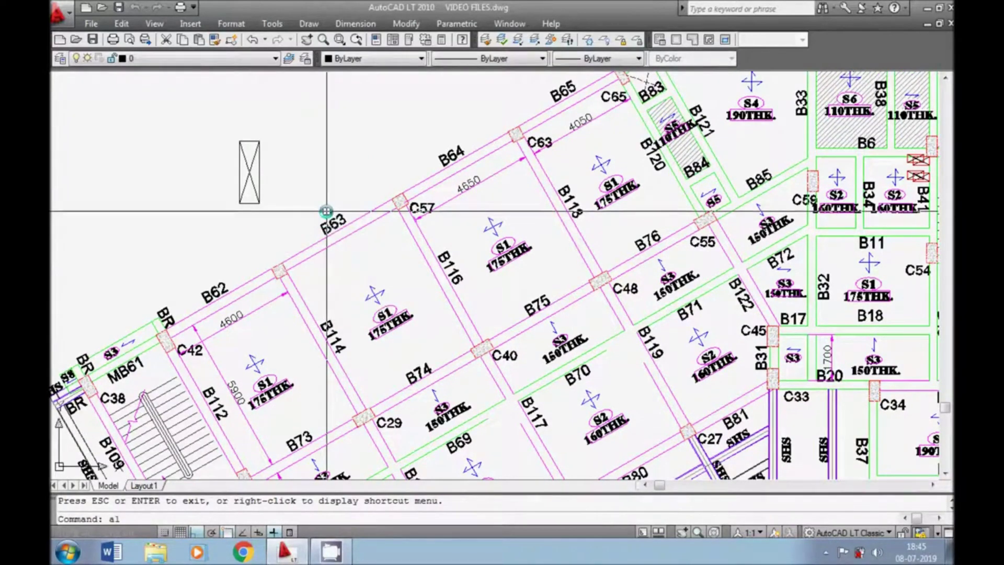
pyautogui.press('Return')
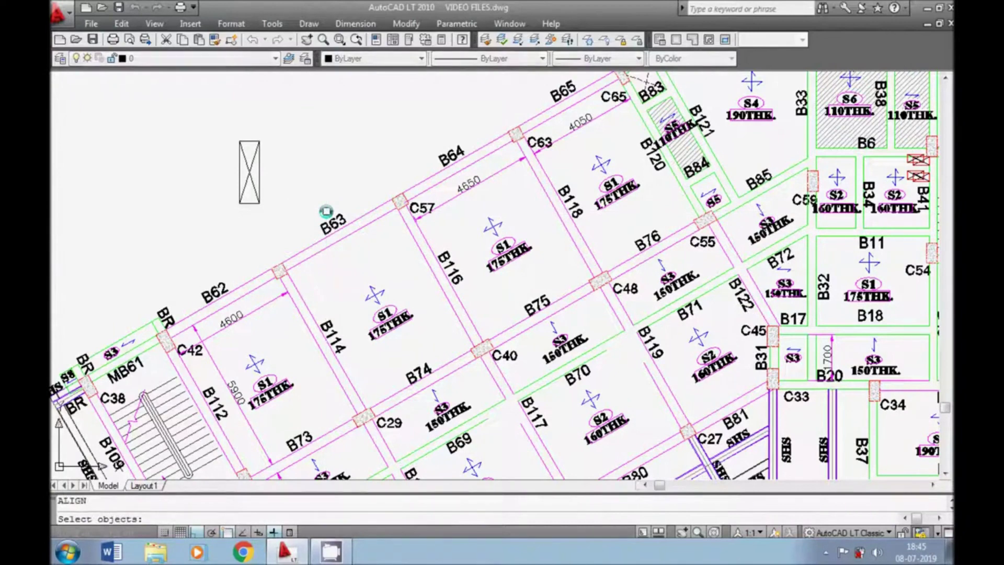
pyautogui.click(279, 113)
pyautogui.click(213, 212)
pyautogui.press('Return')
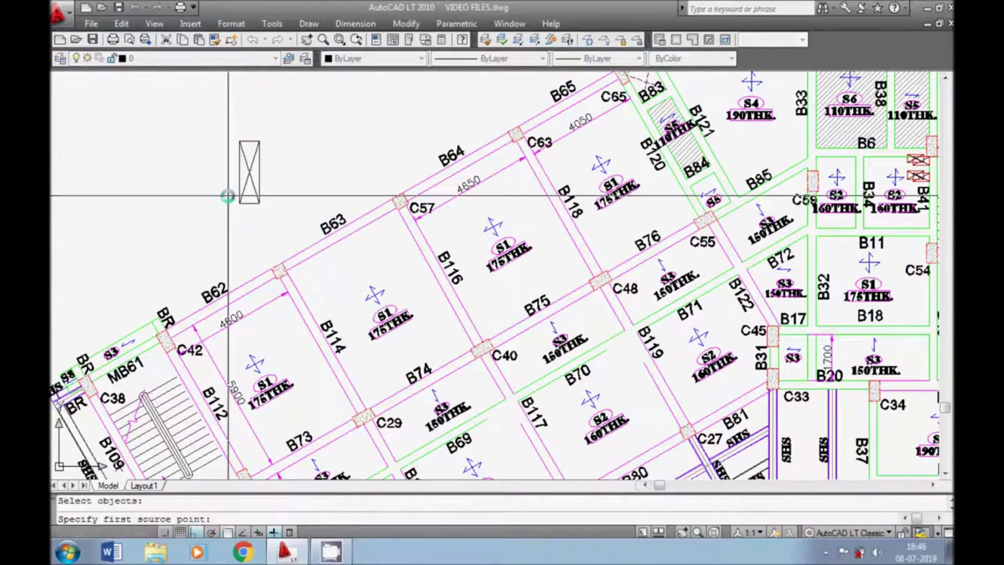
# Step: Align the rectangle's corners to column C57 and the B62/B63 corner, scaling it to fit
pyautogui.click(238, 141)
pyautogui.scroll(3, 366, 230)
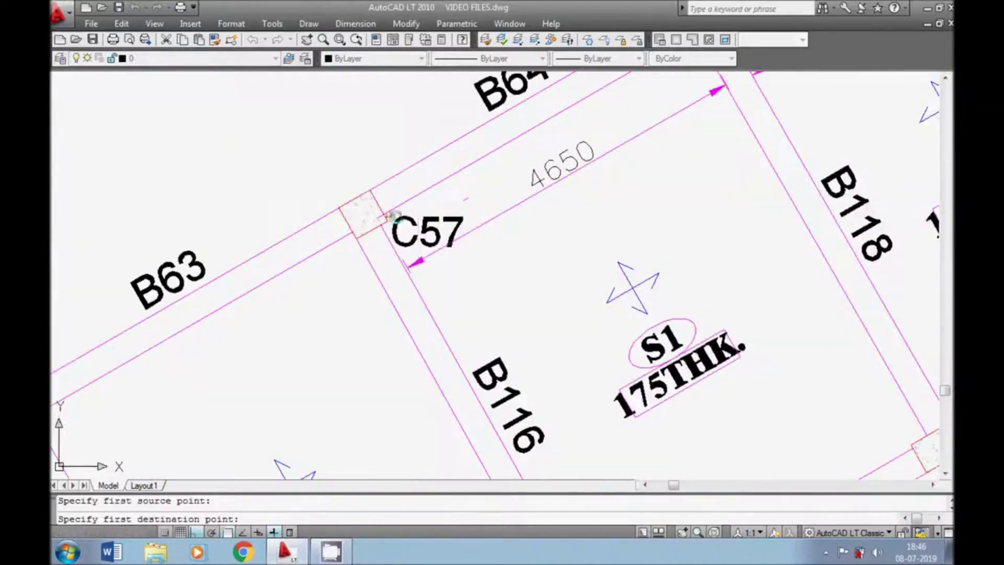
pyautogui.click(354, 228)
pyautogui.scroll(-5, 354, 229)
pyautogui.scroll(2, 308, 197)
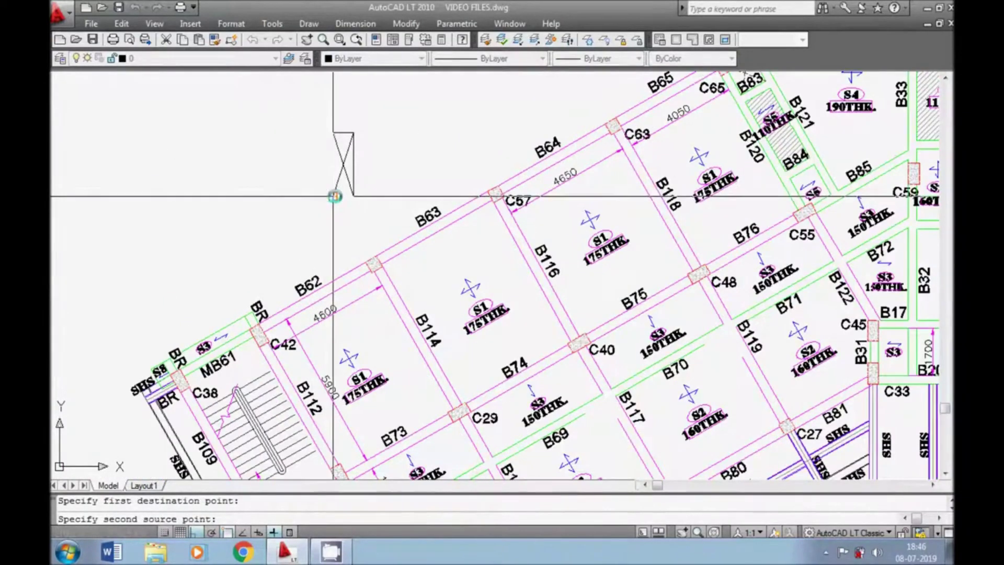
pyautogui.click(326, 198)
pyautogui.scroll(4, 361, 242)
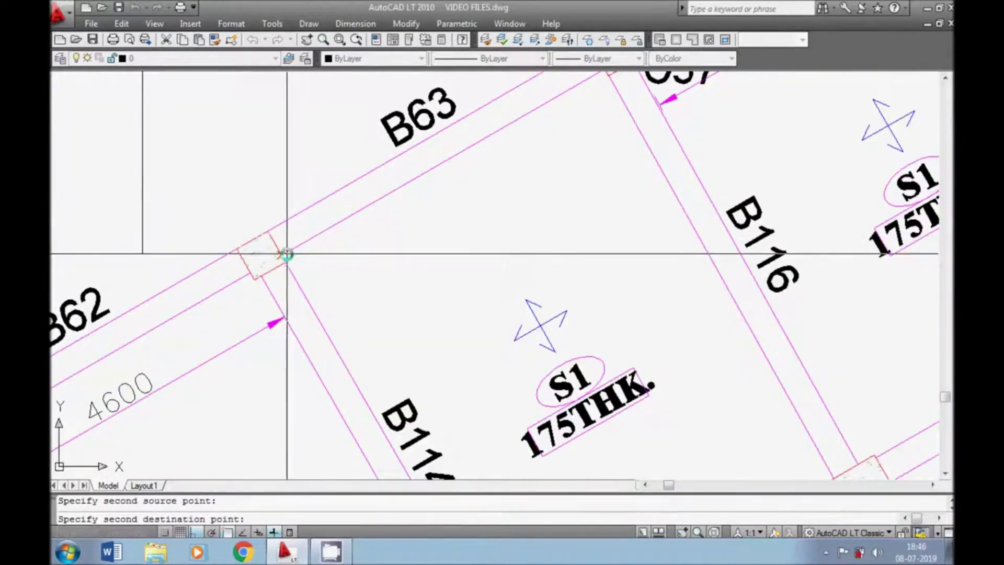
pyautogui.click(282, 254)
pyautogui.scroll(-3, 308, 256)
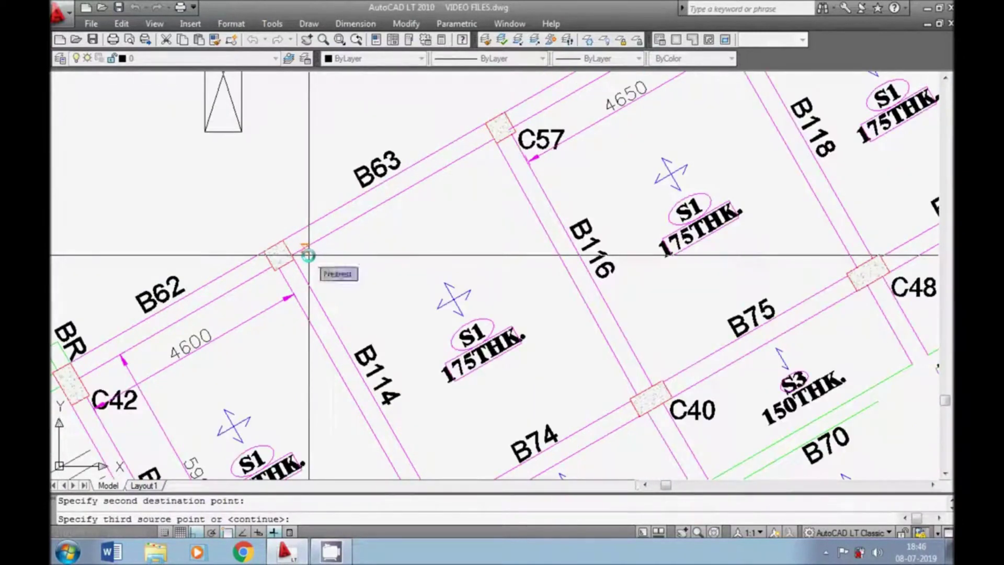
pyautogui.press('Return')
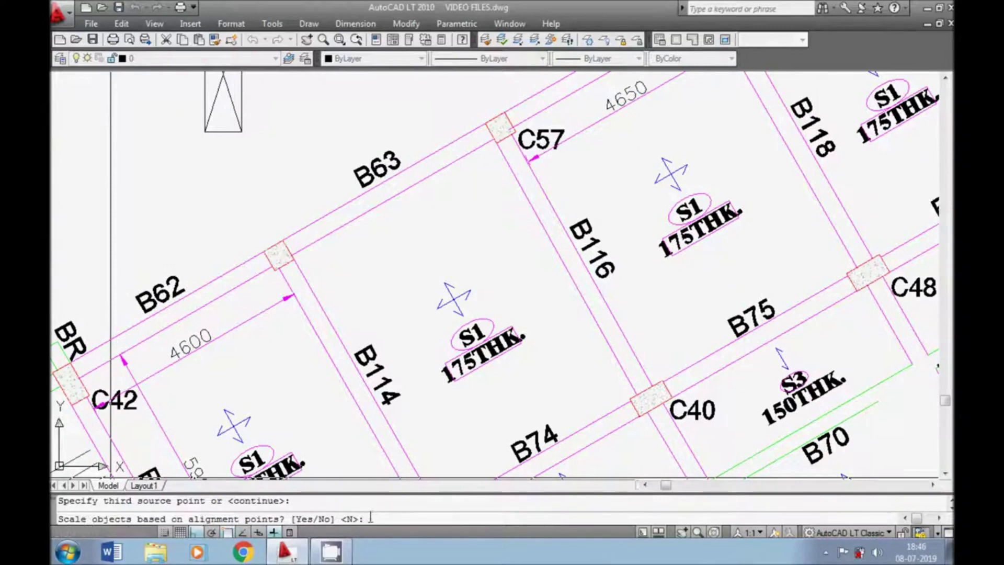
pyautogui.write('y')
pyautogui.press('Return')
pyautogui.press('Return')
pyautogui.click(479, 226)
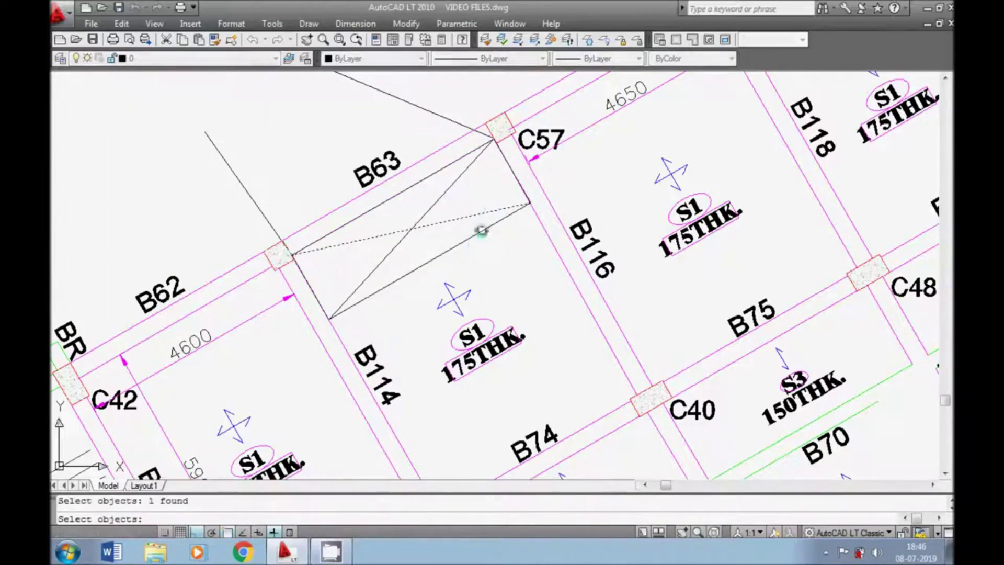
pyautogui.scroll(-2, 418, 231)
pyautogui.press('Escape')
pyautogui.scroll(-3, 440, 230)
pyautogui.scroll(3, 440, 251)
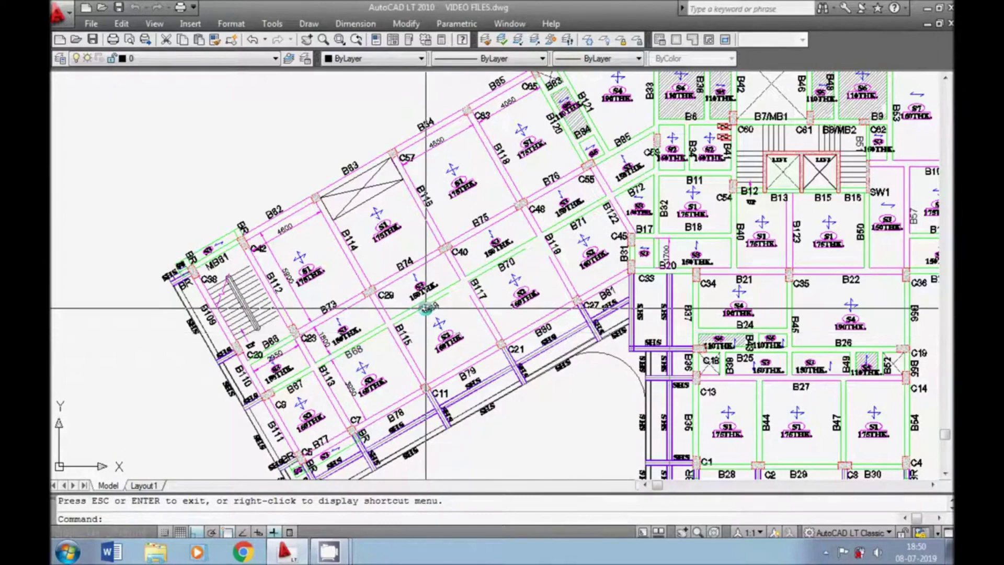
# Step: Fillet the green beam line beside B69 to the B117 line at a clean corner
pyautogui.scroll(3, 440, 298)
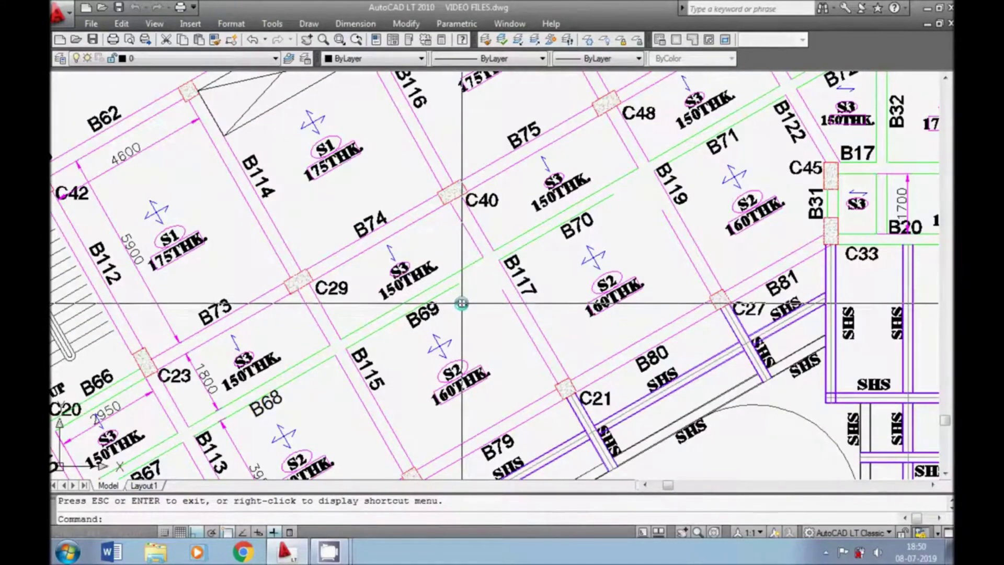
pyautogui.moveTo(461, 321); pyautogui.dragTo(441, 267, button='middle')
pyautogui.press('Escape')
pyautogui.write('f')
pyautogui.press('Return')
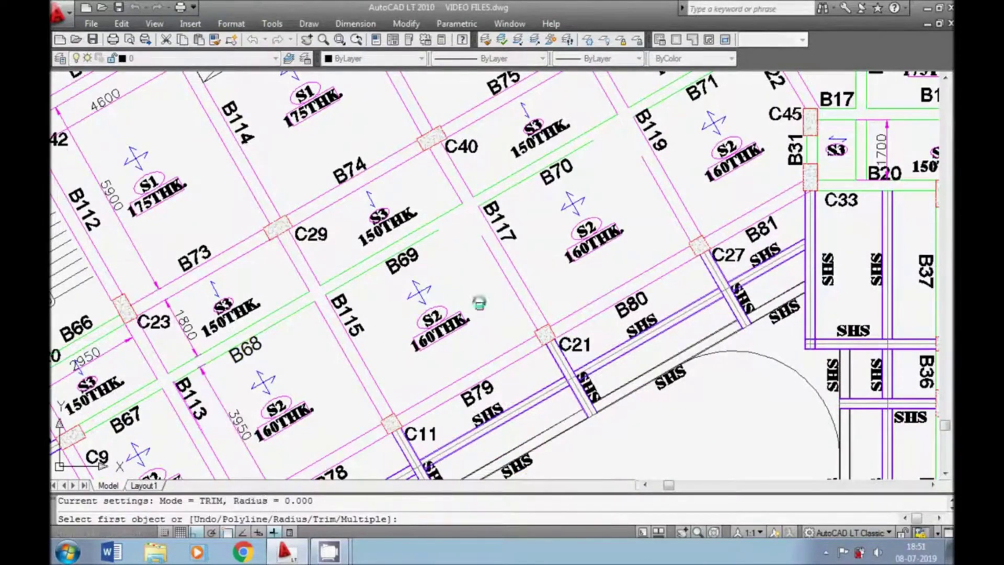
pyautogui.click(438, 230)
pyautogui.click(480, 248)
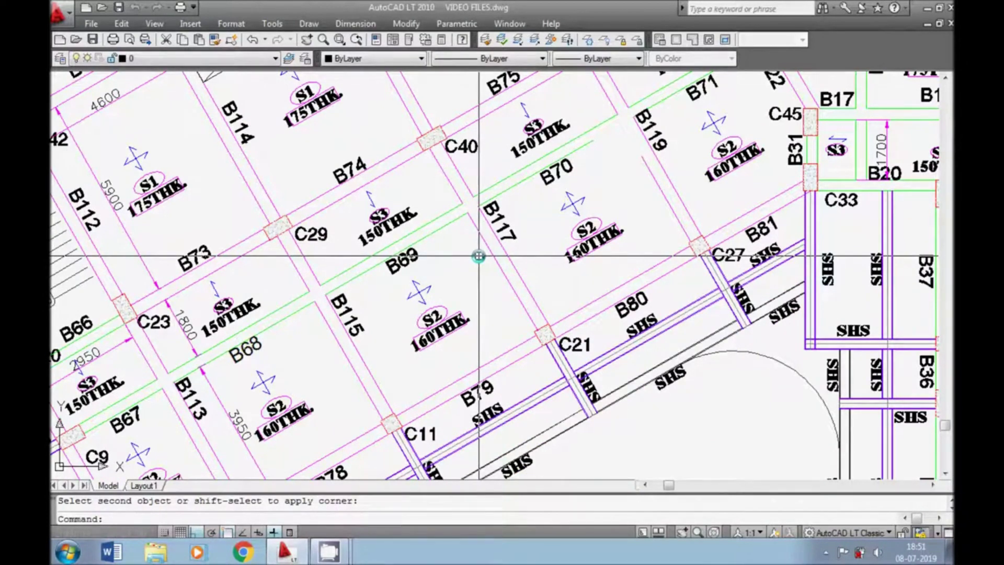
# Step: Pan to B119 and try filleting the lines there, which fails as non-coplanar
pyautogui.write('p')
pyautogui.press('Return')
pyautogui.moveTo(586, 144); pyautogui.dragTo(537, 192)
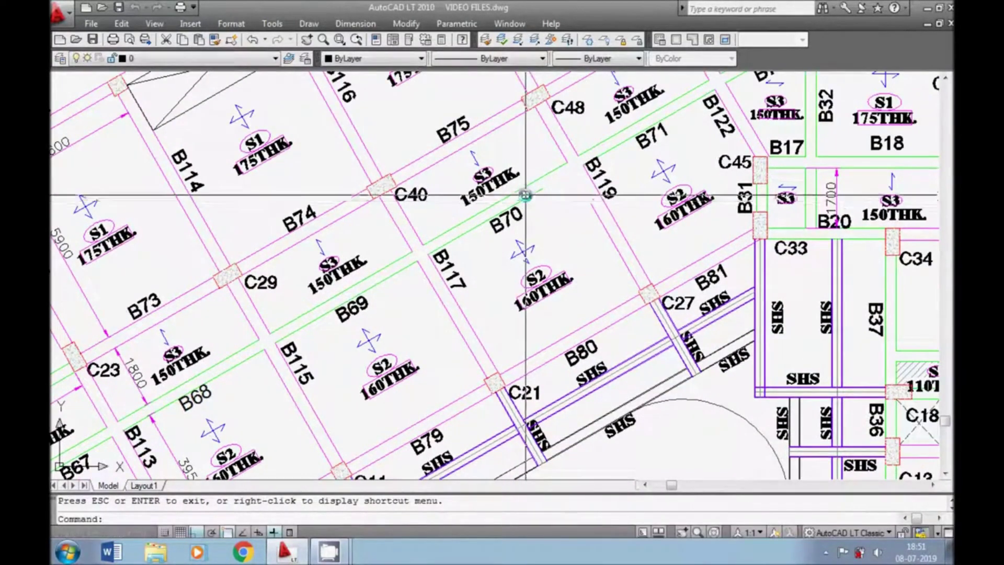
pyautogui.press('Escape')
pyautogui.write('f')
pyautogui.press('Return')
pyautogui.click(594, 209)
pyautogui.click(594, 222)
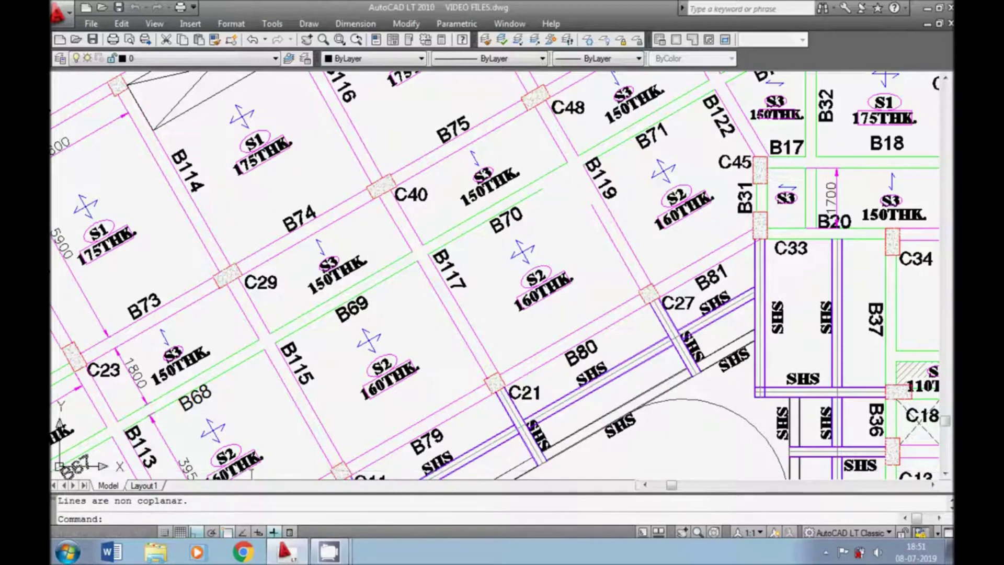
pyautogui.moveTo(445, 254)
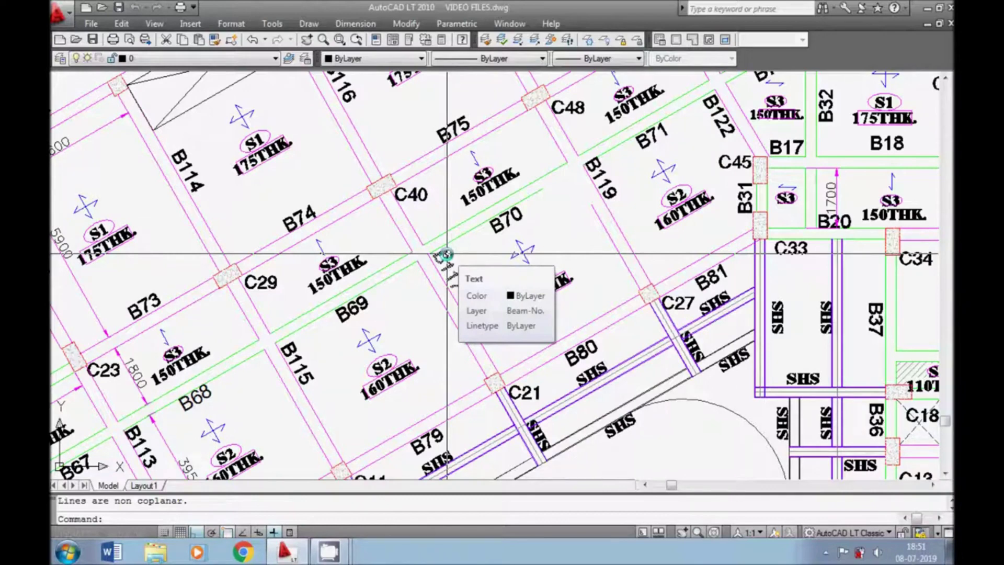
pyautogui.scroll(-2, 535, 216)
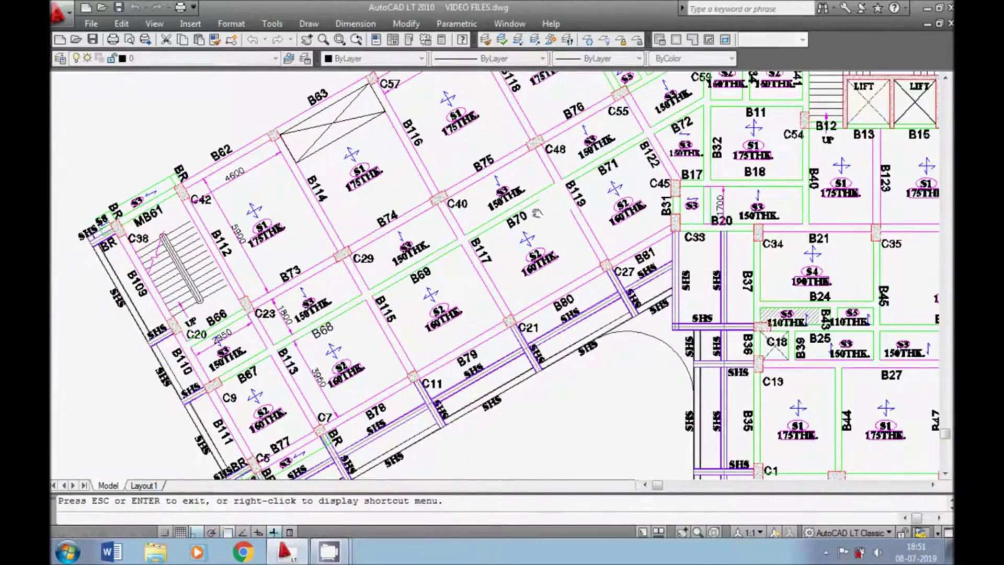
# Step: Show the Properties of the green Beam-layer line near B70 (length 3721.569, angle 30)
pyautogui.moveTo(537, 213); pyautogui.dragTo(597, 192)
pyautogui.press('Escape')
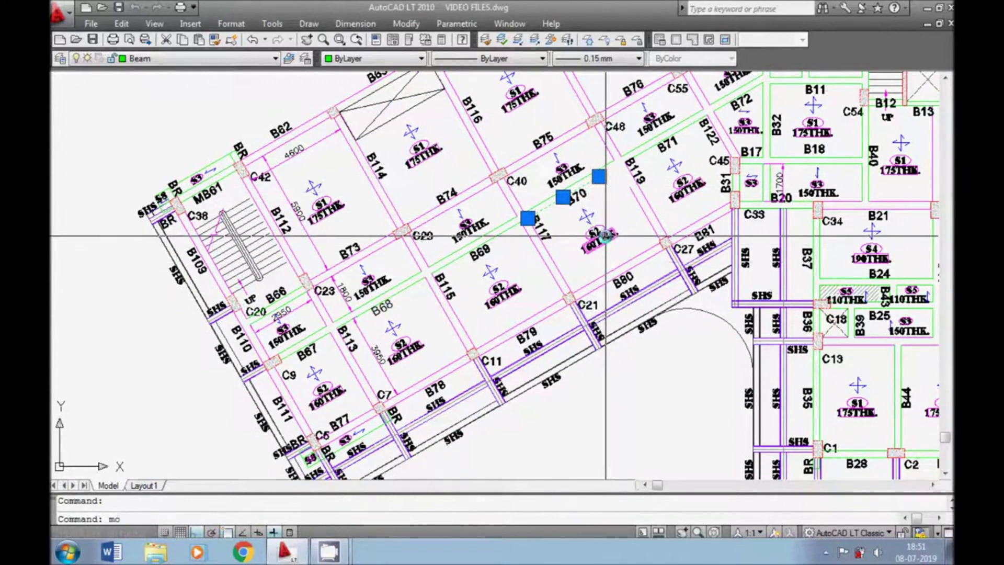
pyautogui.press('Return')
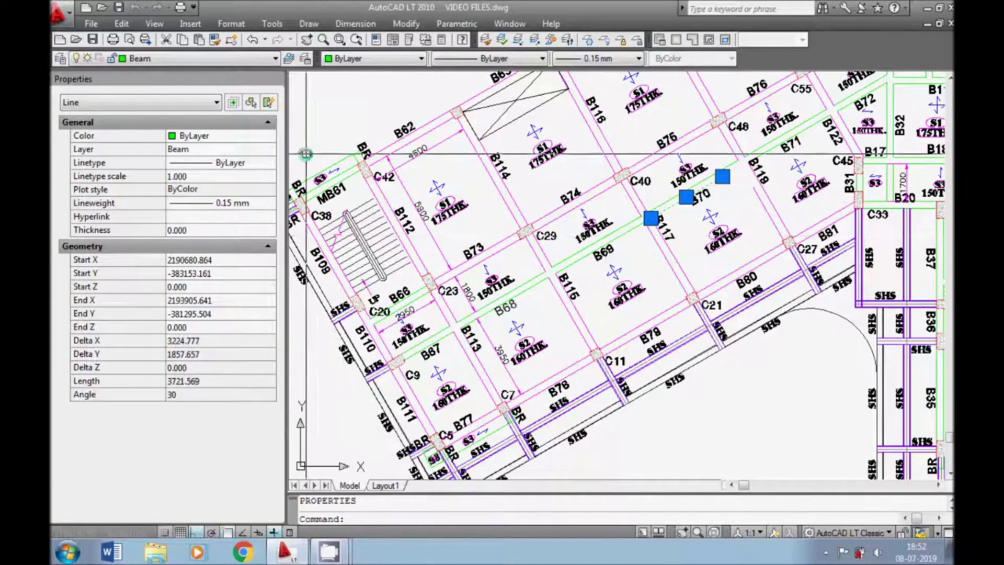
# Step: Set the magenta B119 line's Start Z and End Z to 0 in Properties
pyautogui.press('Escape')
pyautogui.click(768, 213)
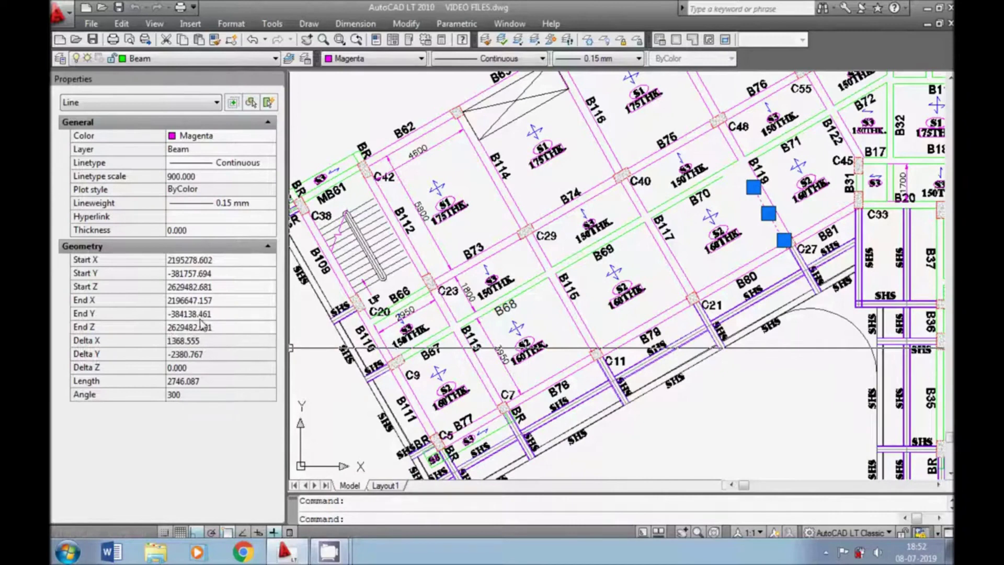
pyautogui.click(189, 287)
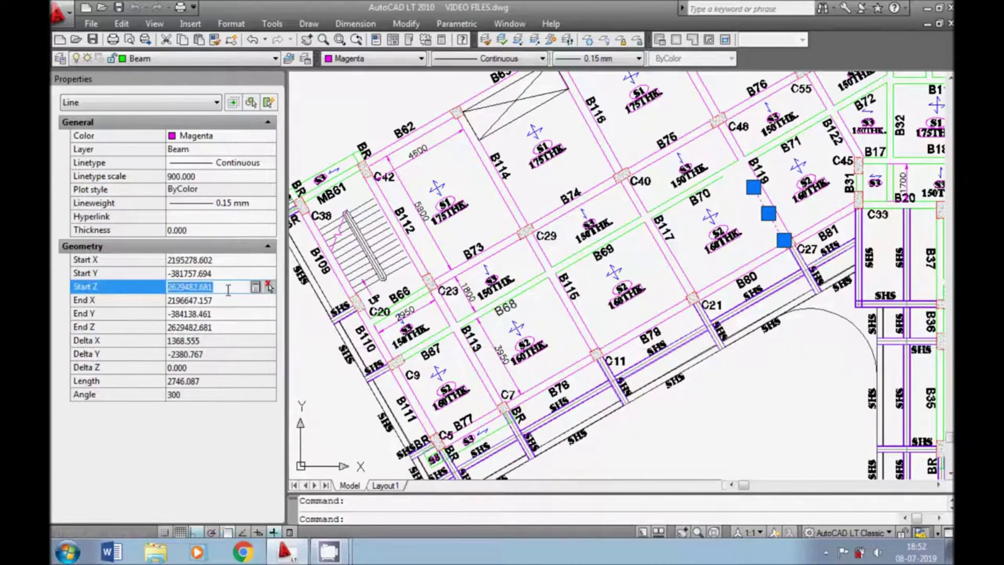
pyautogui.write('0')
pyautogui.press('Tab')
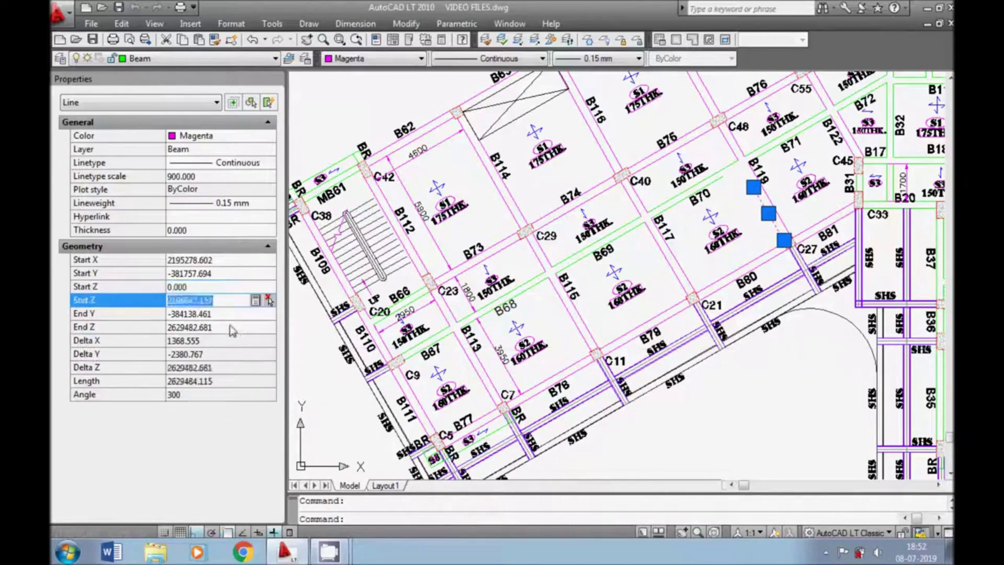
pyautogui.click(197, 327)
pyautogui.write('0')
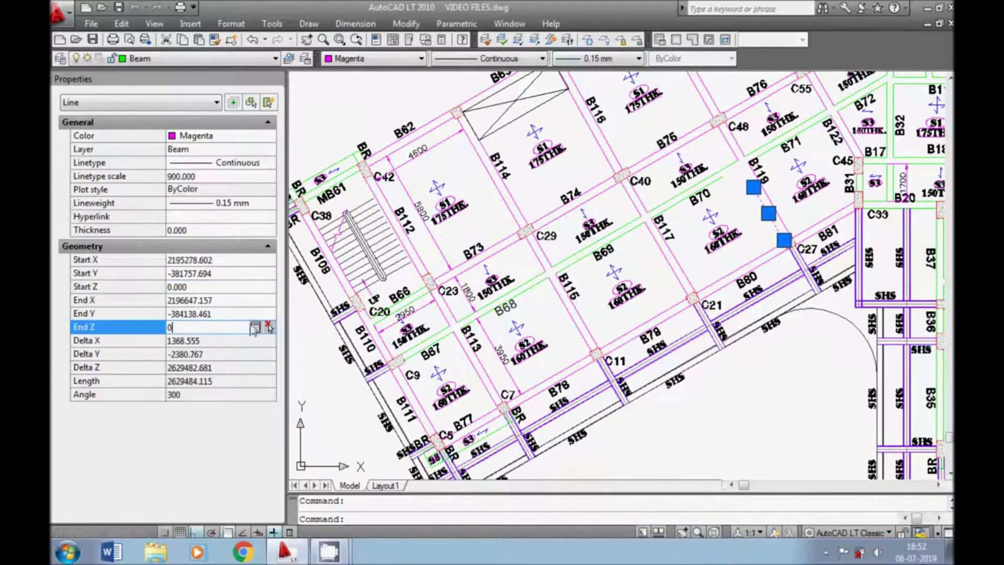
pyautogui.press('Tab')
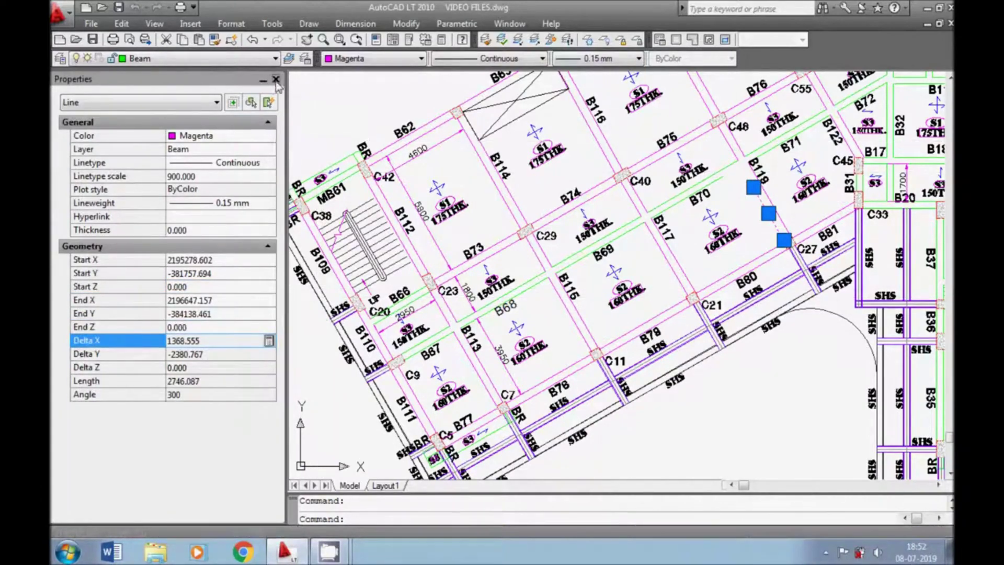
pyautogui.click(276, 79)
pyautogui.press('Escape')
pyautogui.scroll(2, 622, 203)
pyautogui.scroll(2, 622, 203)
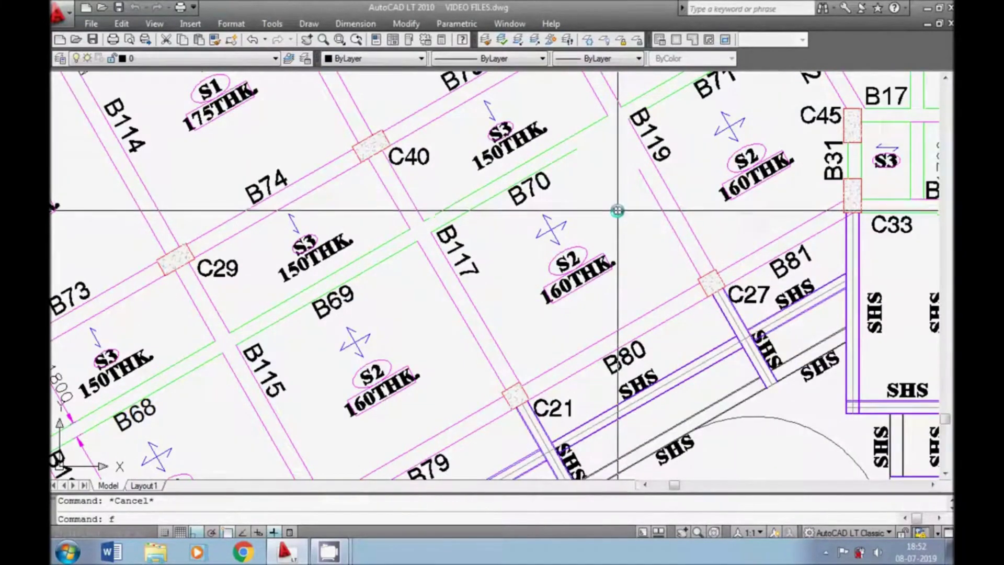
# Step: Fillet the green line near B70 to the magenta B119 line, then zoom out
pyautogui.press('Return')
pyautogui.click(560, 156)
pyautogui.click(657, 194)
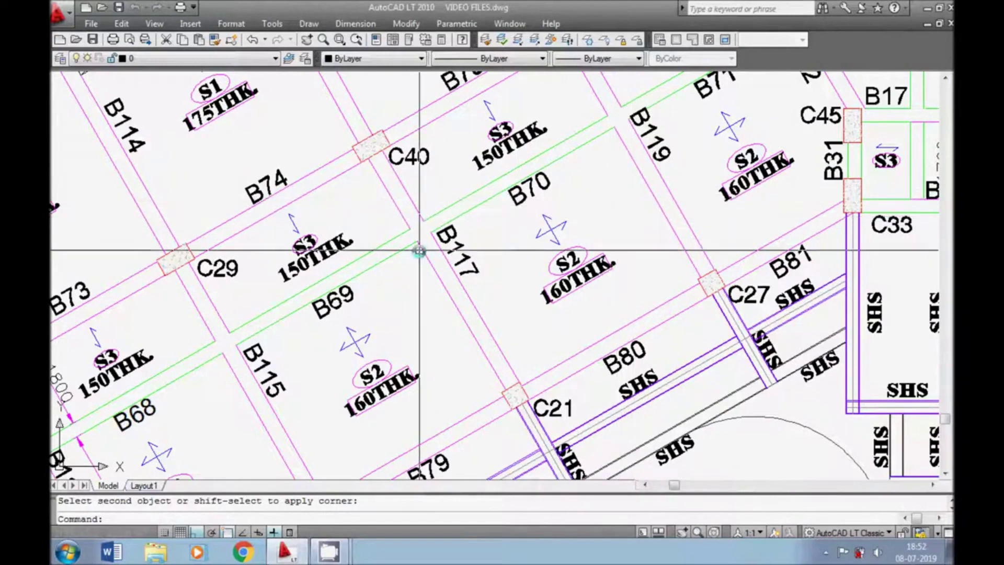
pyautogui.scroll(-5, 617, 216)
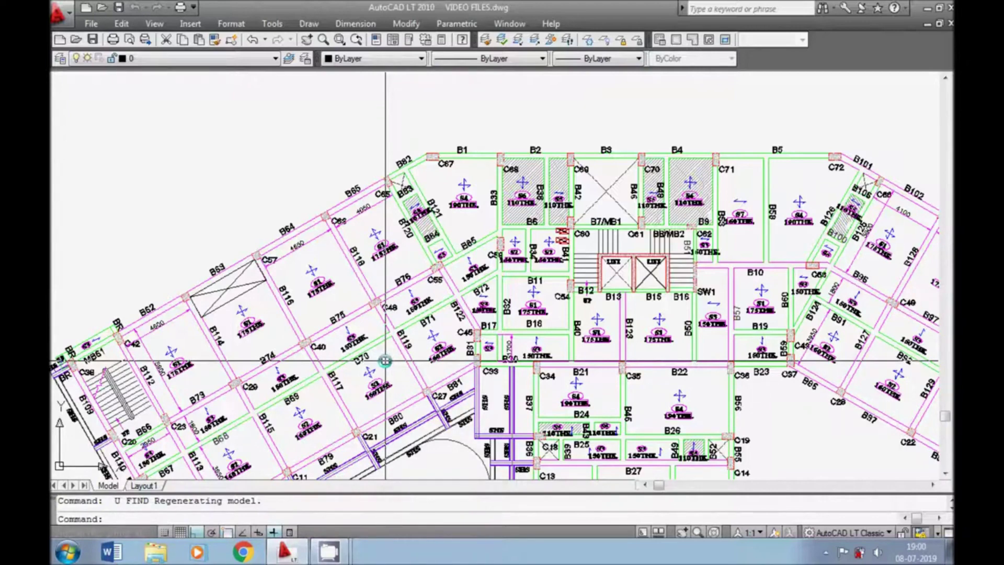
pyautogui.write('p')
pyautogui.press('Return')
pyautogui.scroll(3, 293, 241)
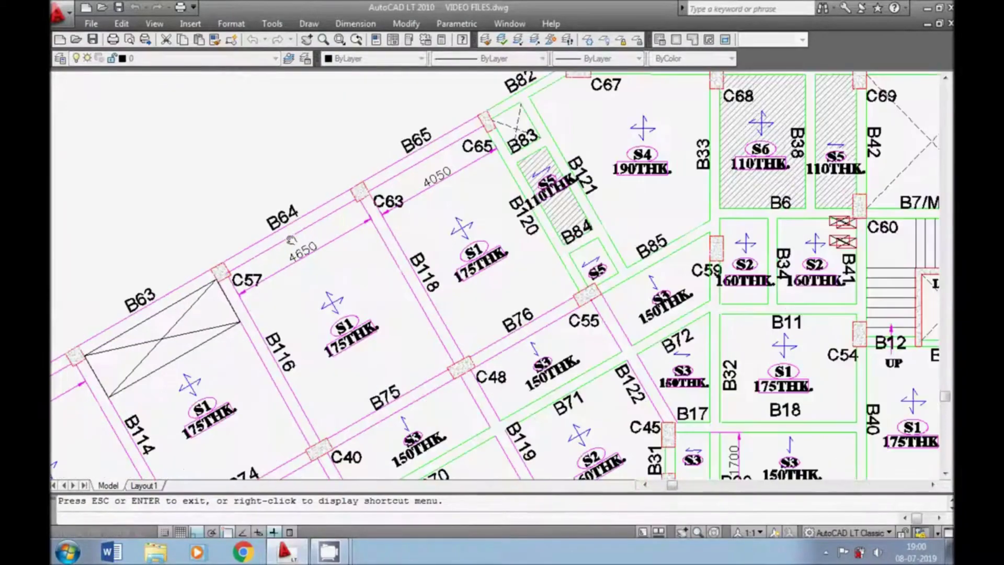
pyautogui.scroll(-2, 299, 236)
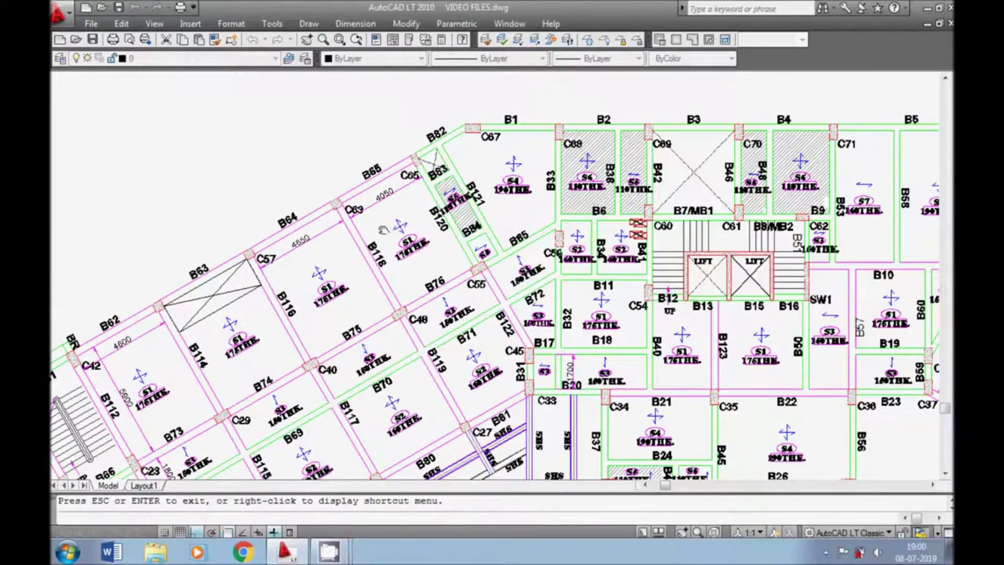
pyautogui.scroll(2, 292, 212)
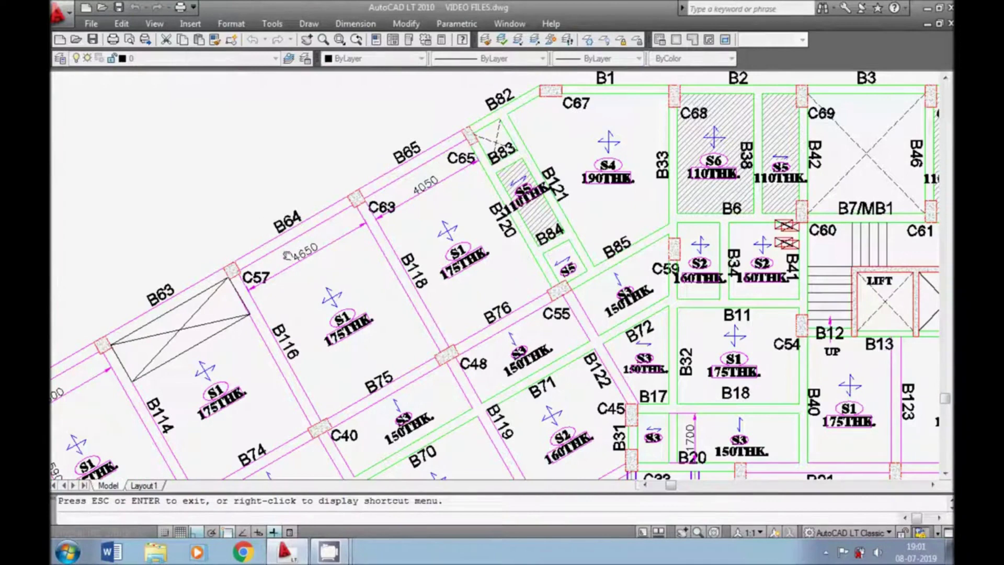
pyautogui.scroll(-4, 288, 255)
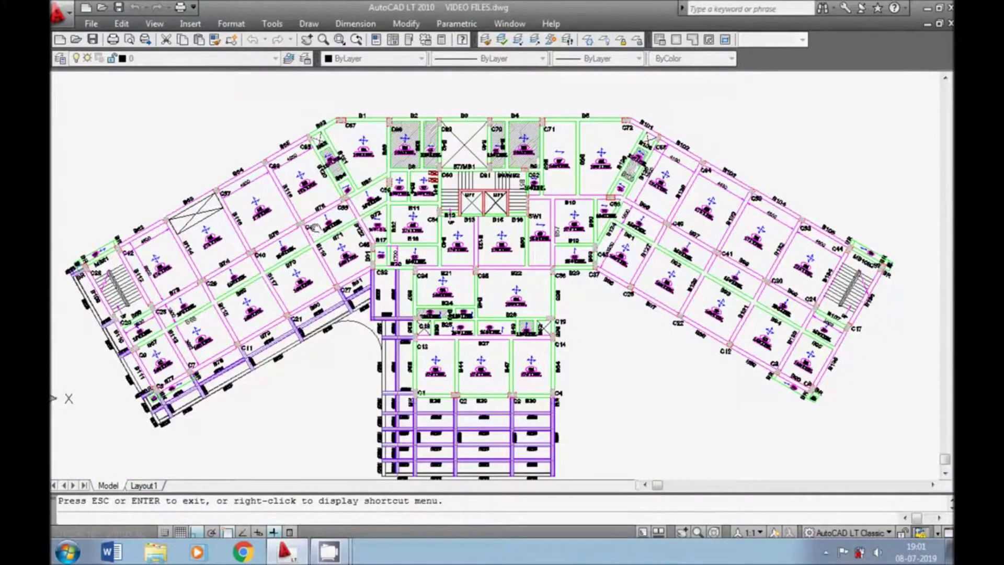
pyautogui.rightClick(312, 193)
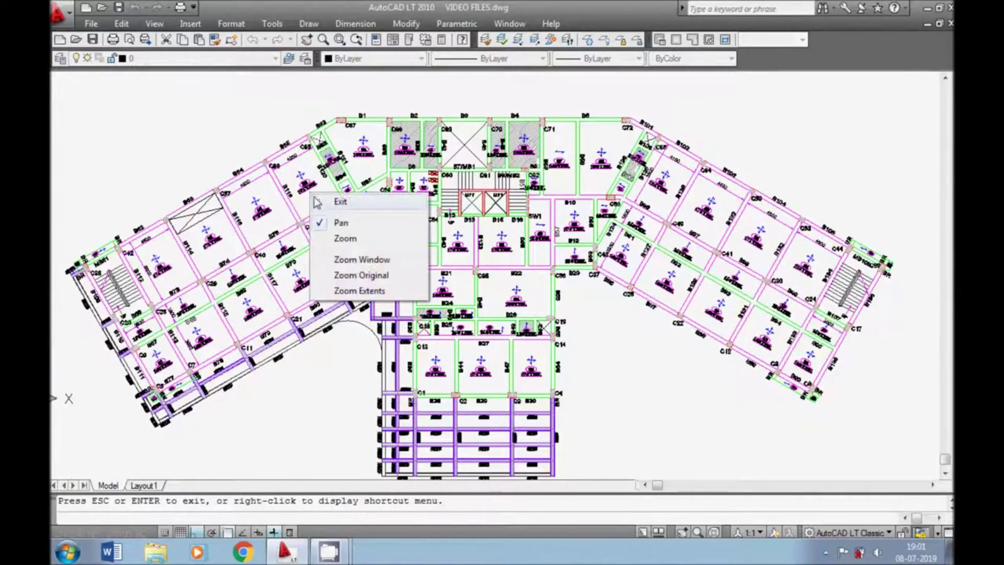
pyautogui.click(320, 198)
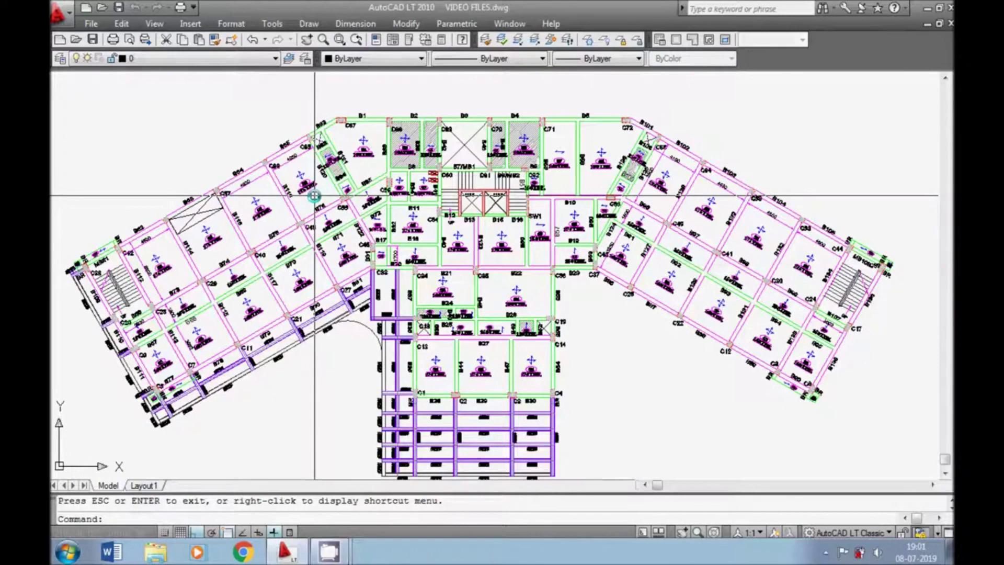
pyautogui.moveTo(322, 206); pyautogui.dragTo(323, 183, button='middle')
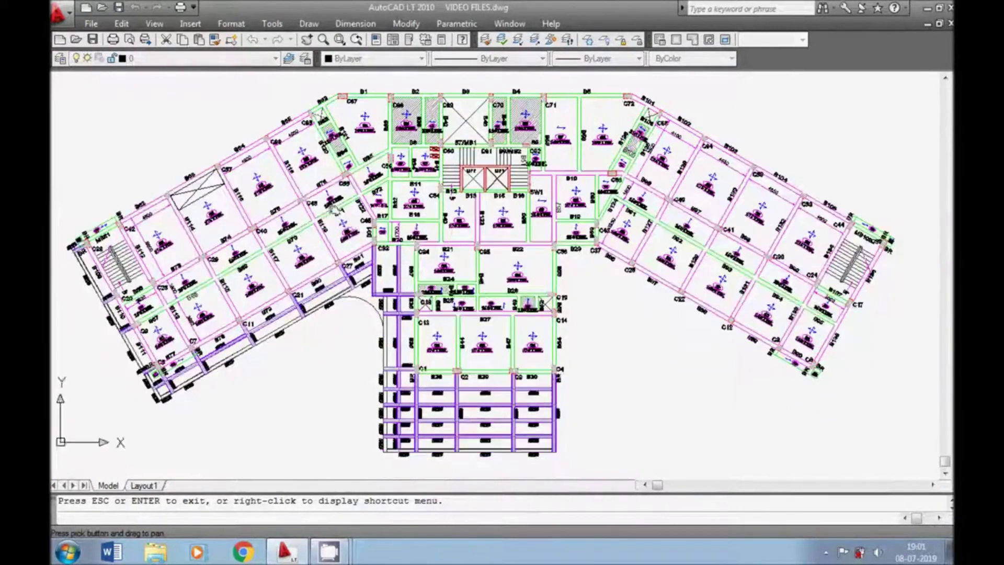
pyautogui.write('FI')
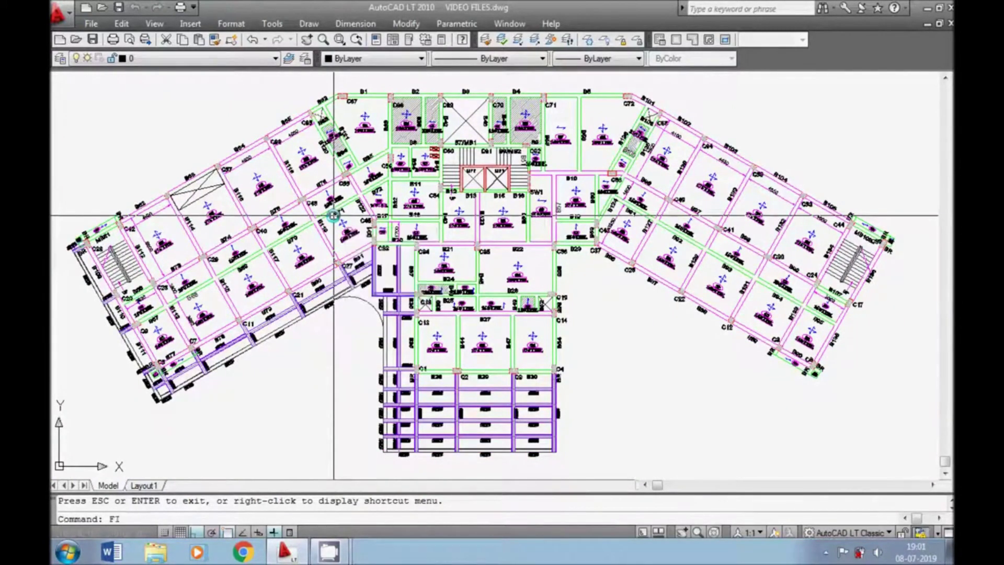
pyautogui.write('ND')
# Step: Search for 'B', limiting the search to a window around the whole plan
pyautogui.press('Return')
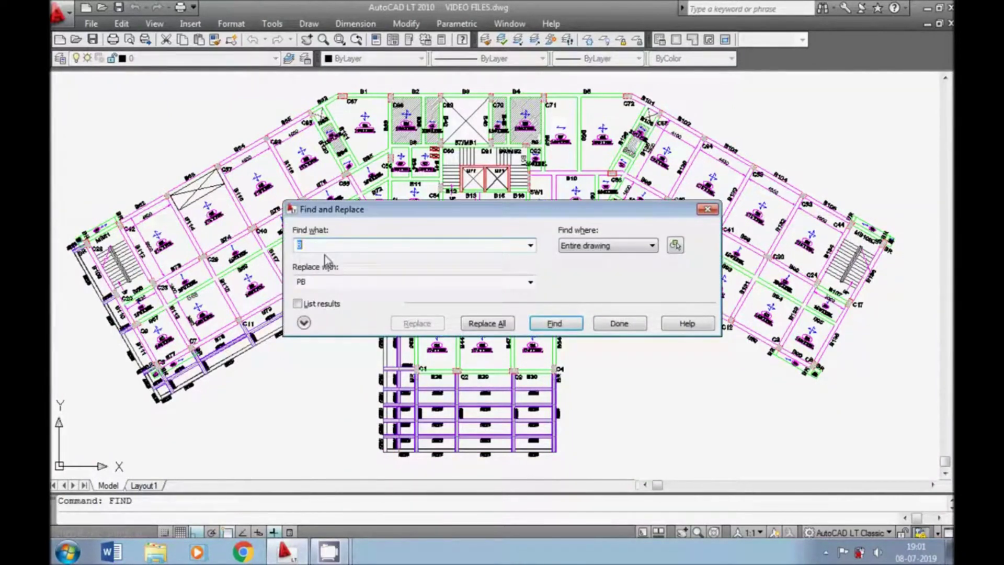
pyautogui.write('B')
pyautogui.click(675, 245)
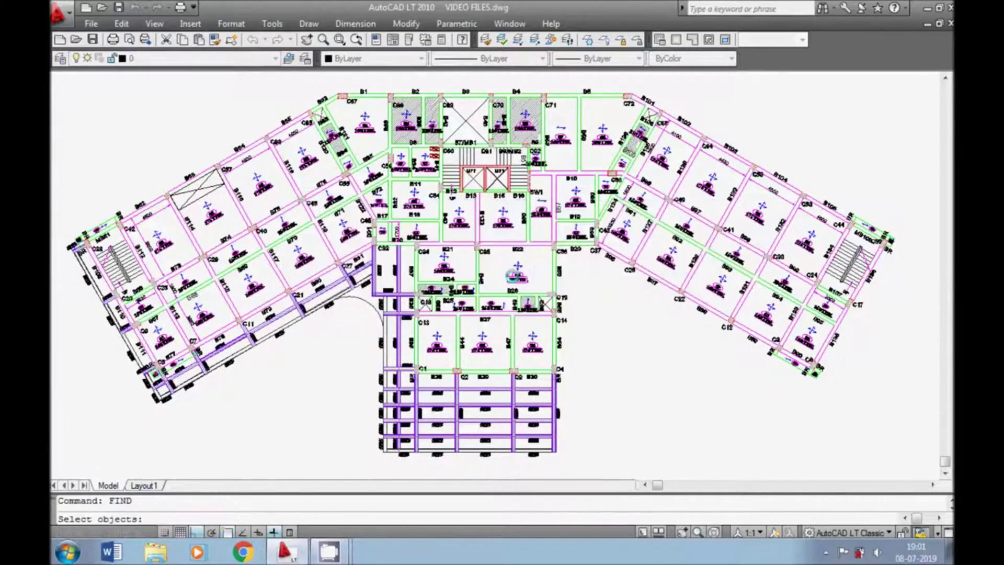
pyautogui.scroll(-3, 523, 267)
pyautogui.click(790, 150)
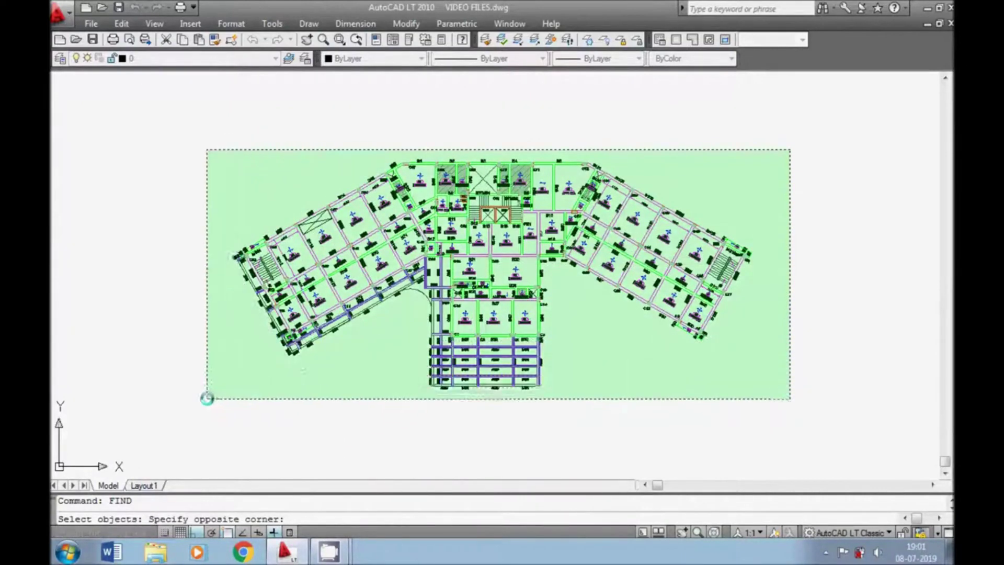
pyautogui.click(206, 397)
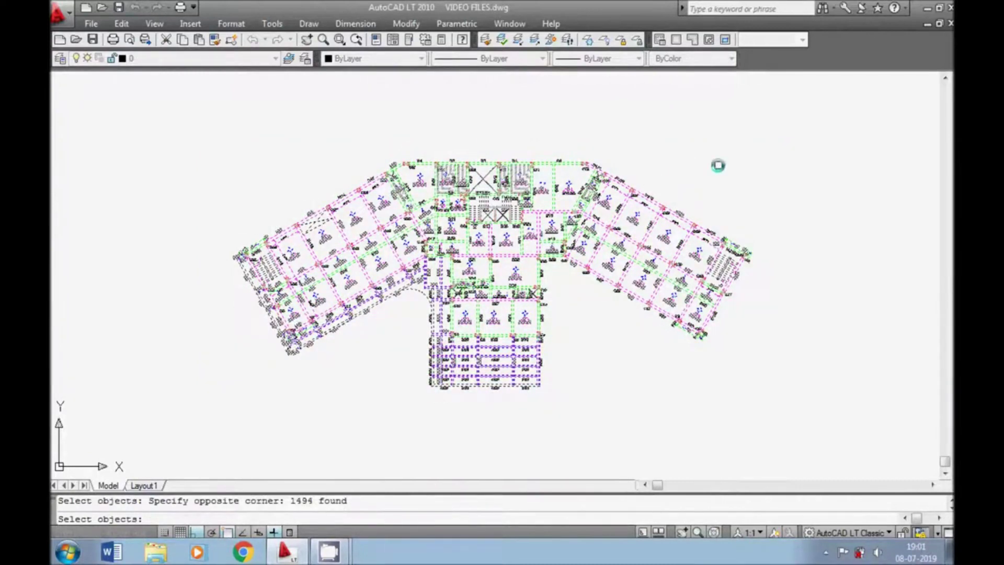
pyautogui.click(751, 135)
pyautogui.click(199, 402)
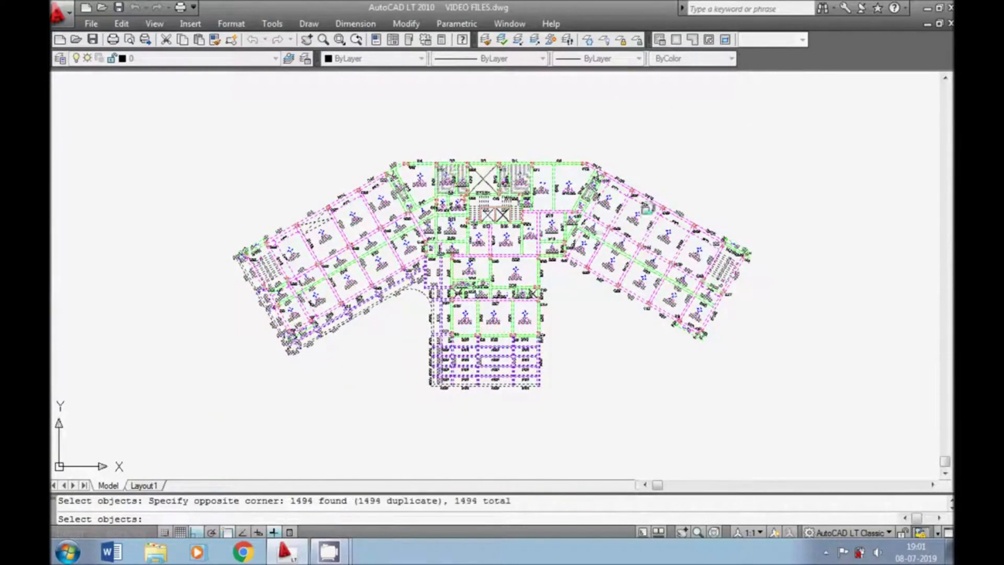
pyautogui.click(808, 137)
pyautogui.click(181, 413)
pyautogui.press('Return')
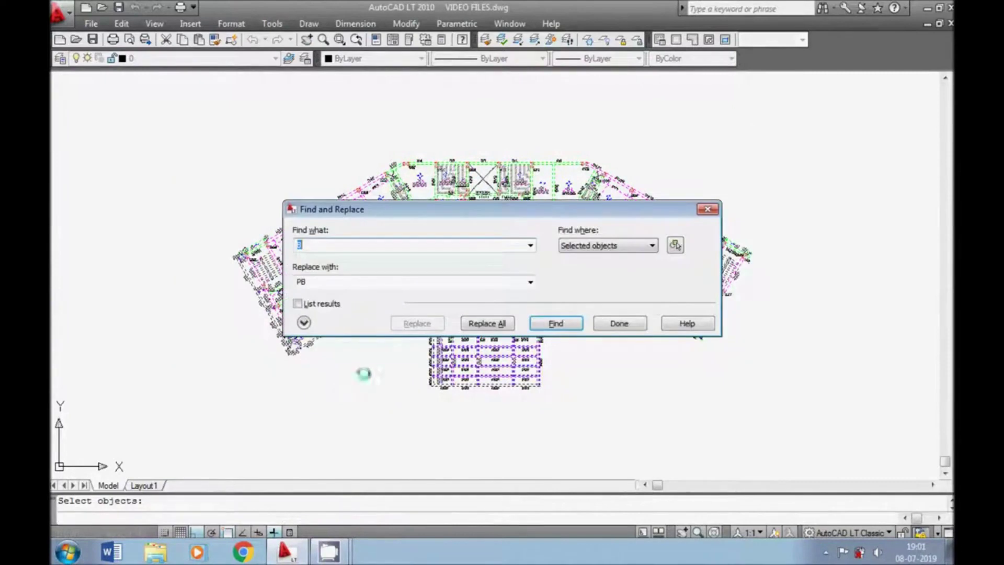
# Step: Replace all B with PB (149 objects changed) and close Find and Replace
pyautogui.click(488, 323)
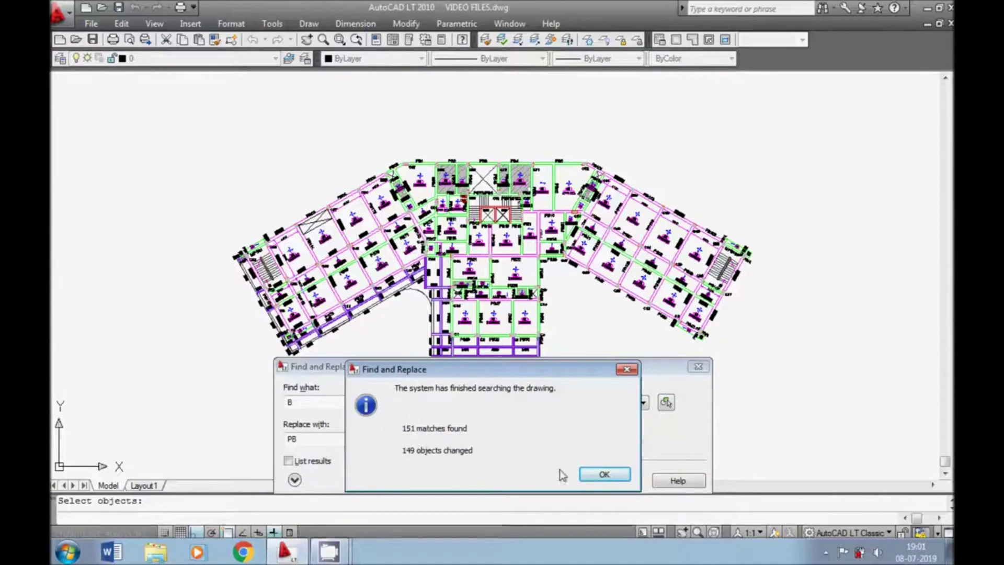
pyautogui.click(602, 476)
pyautogui.moveTo(519, 372); pyautogui.dragTo(519, 320)
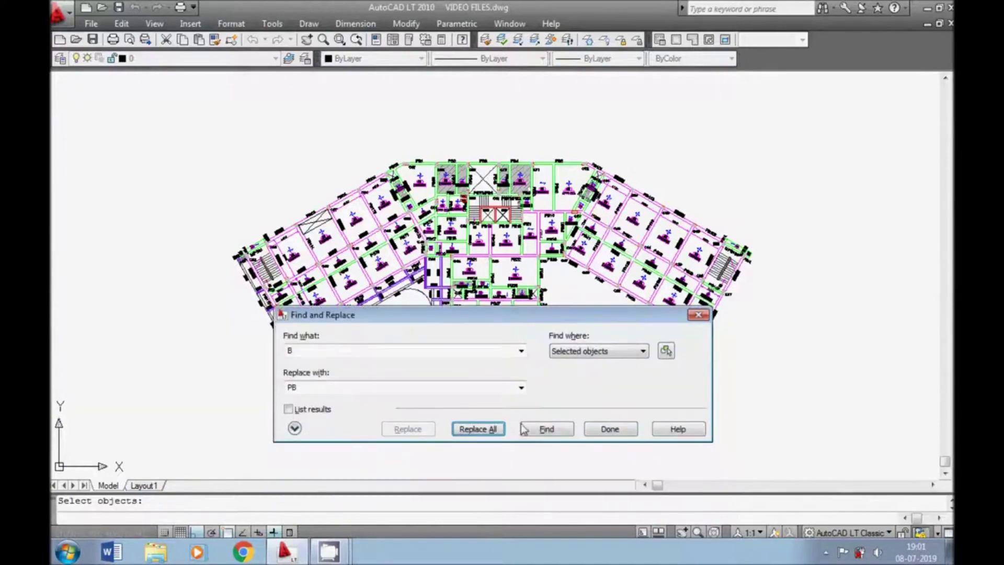
pyautogui.click(701, 318)
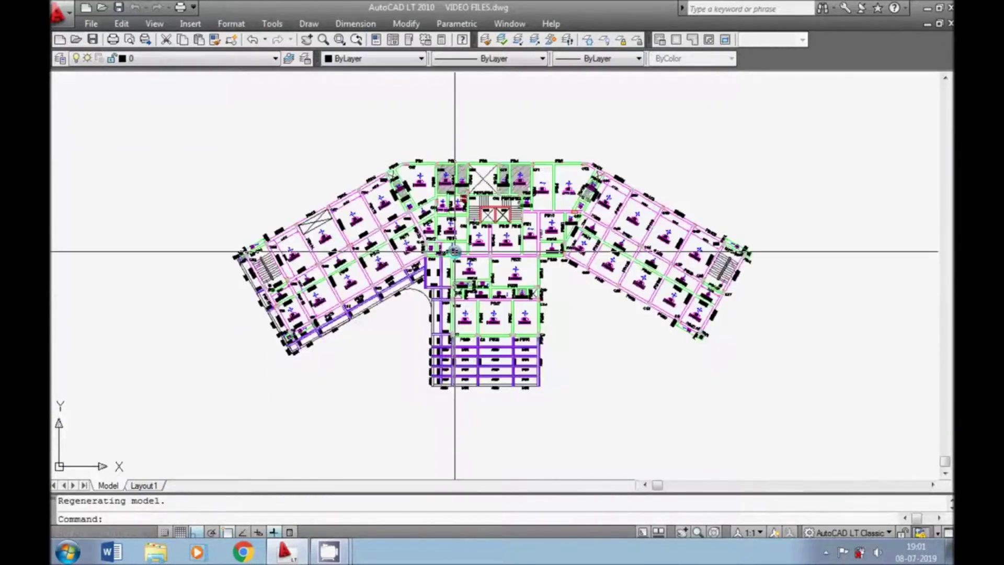
pyautogui.scroll(5, 339, 199)
pyautogui.scroll(2, 340, 198)
pyautogui.press('p')
pyautogui.press('Return')
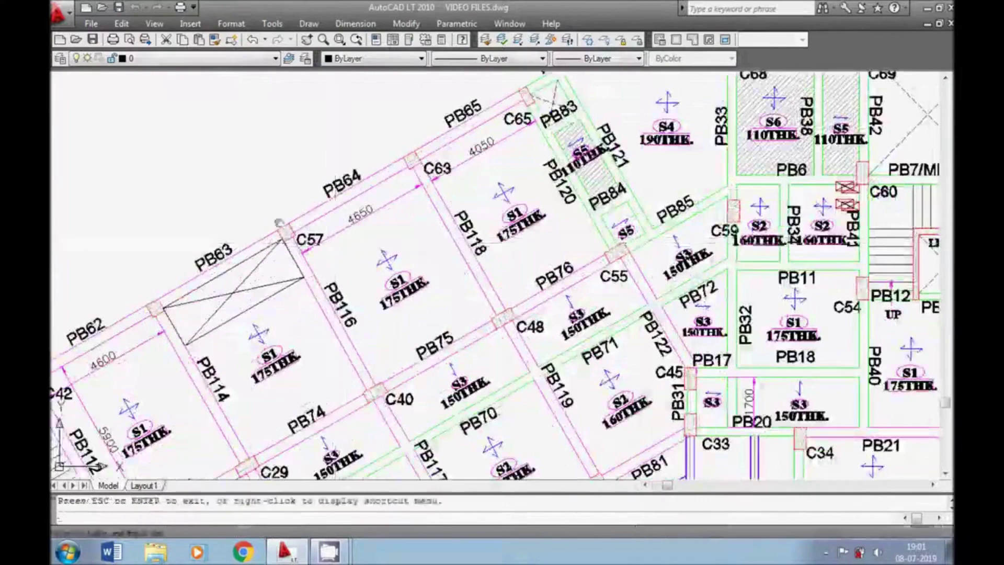
pyautogui.moveTo(347, 188); pyautogui.dragTo(302, 226)
pyautogui.moveTo(461, 138); pyautogui.dragTo(407, 193)
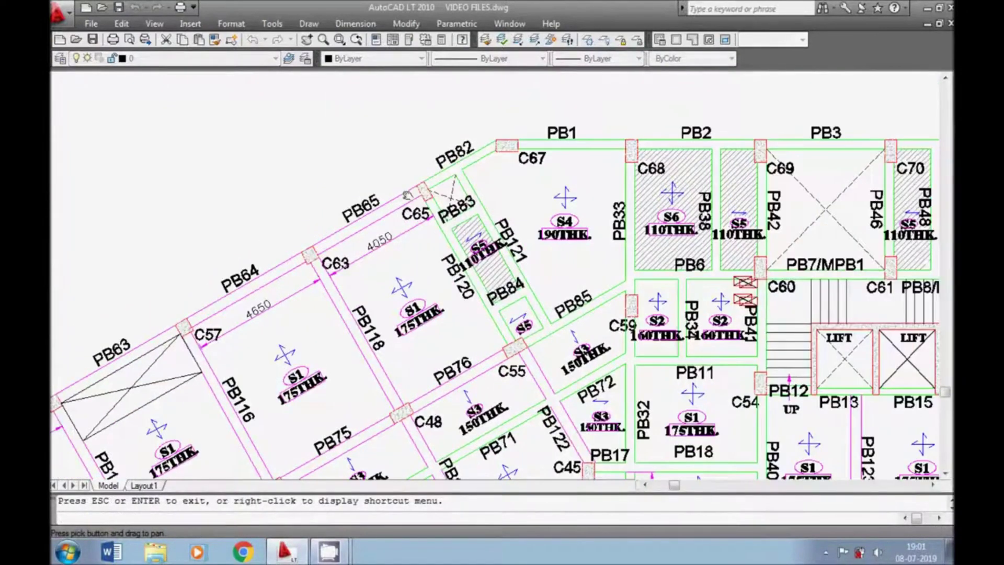
pyautogui.moveTo(351, 233); pyautogui.dragTo(366, 159)
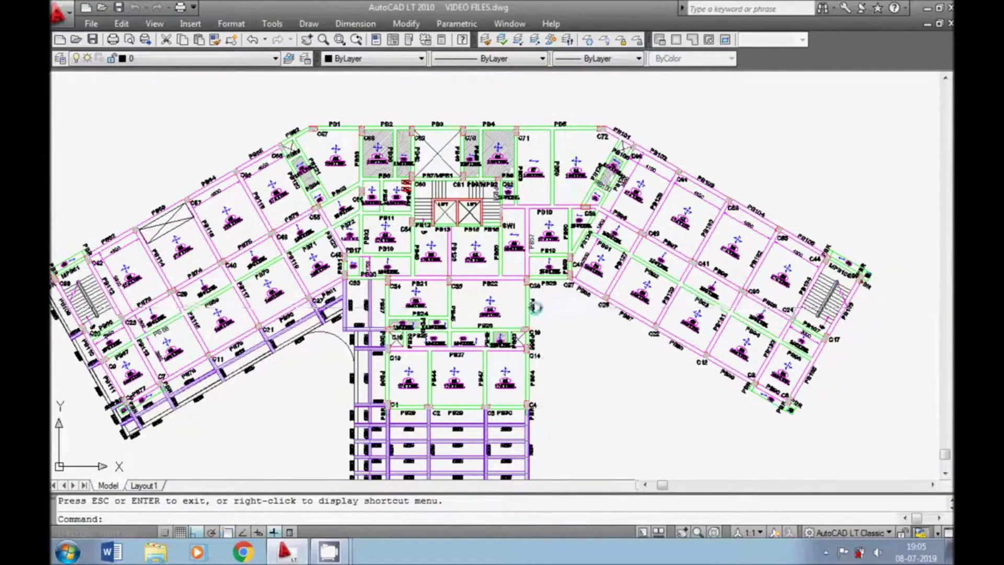
pyautogui.moveTo(537, 308)
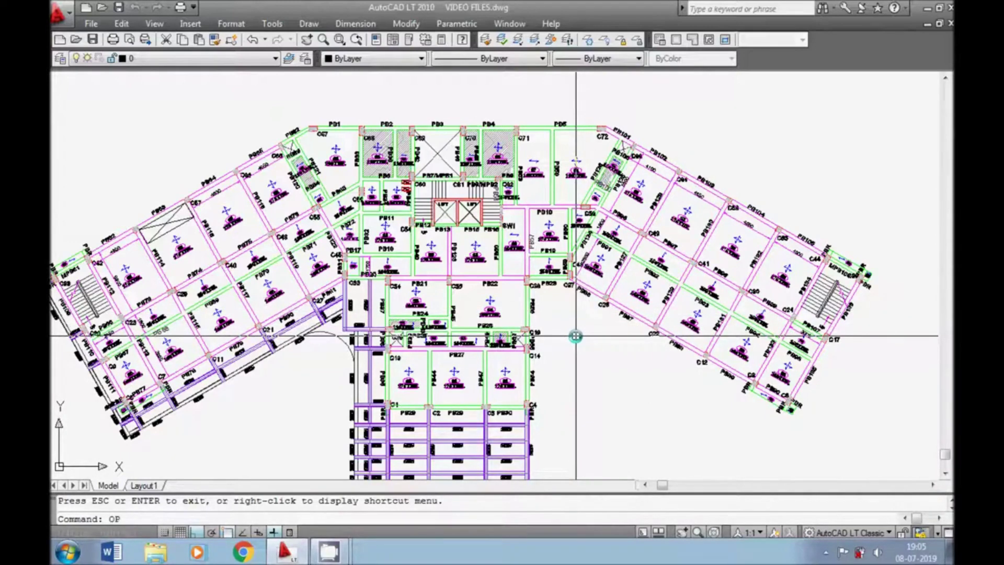
# Step: Reduce the crosshair size to 12 in the Display options
pyautogui.press('Return')
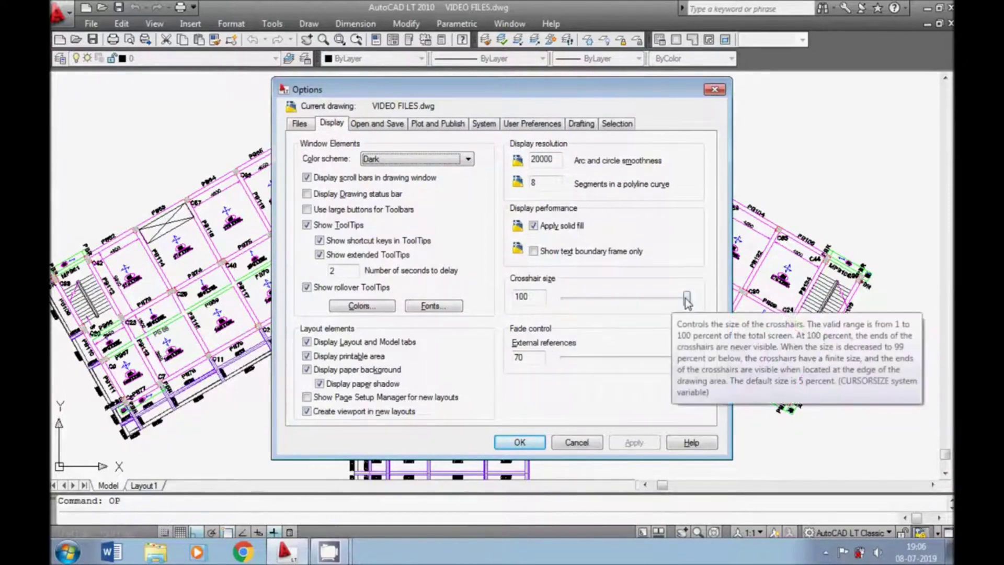
pyautogui.moveTo(686, 298); pyautogui.dragTo(577, 306)
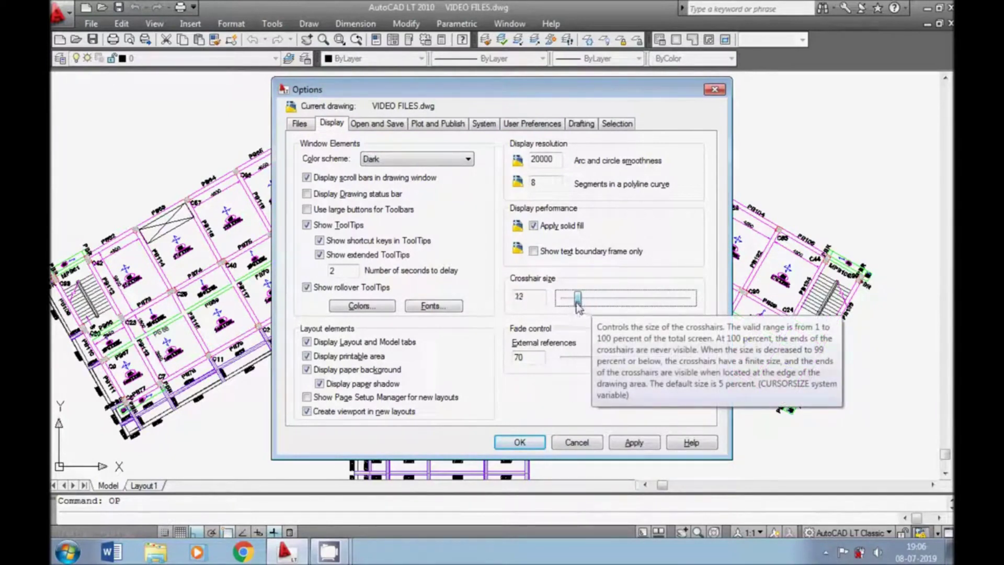
pyautogui.click(632, 442)
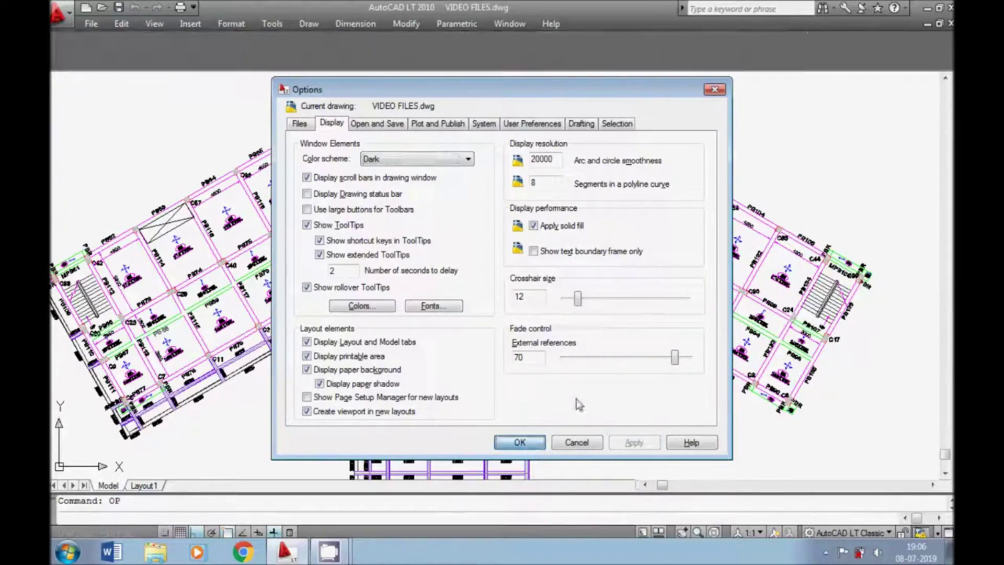
pyautogui.press('Return')
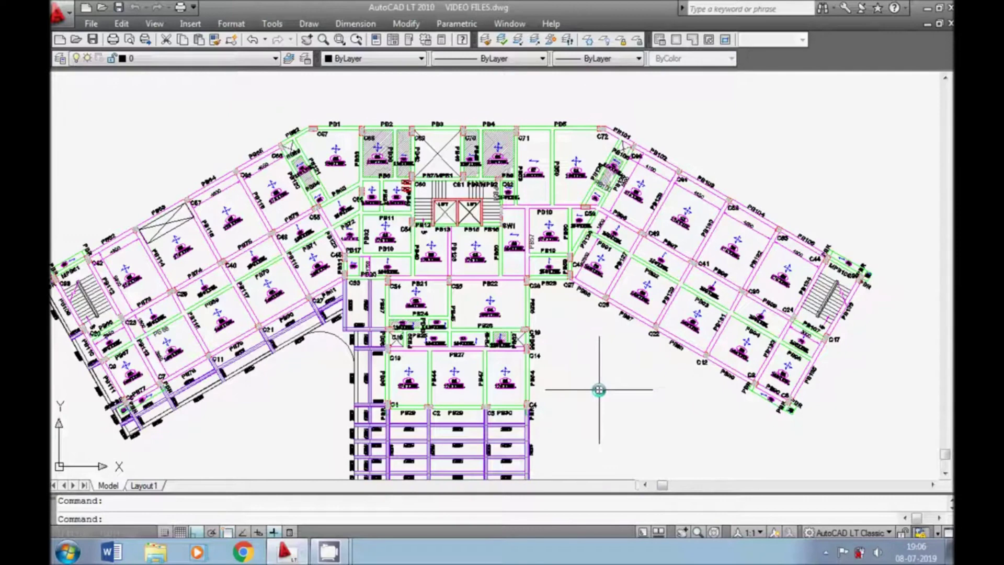
# Step: Reduce the crosshair size further to 5, then reopen Options
pyautogui.press('Return')
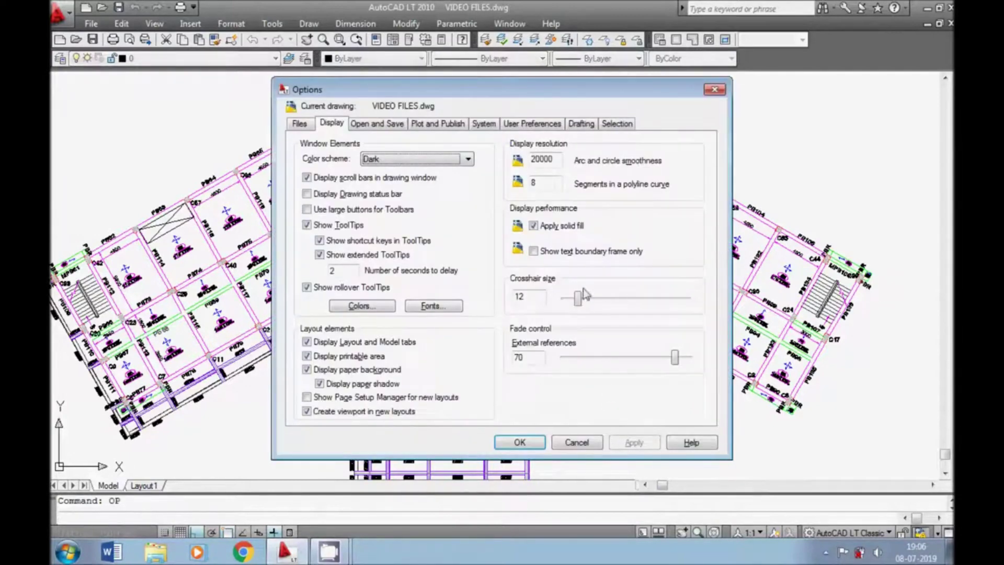
pyautogui.moveTo(578, 297); pyautogui.dragTo(569, 298)
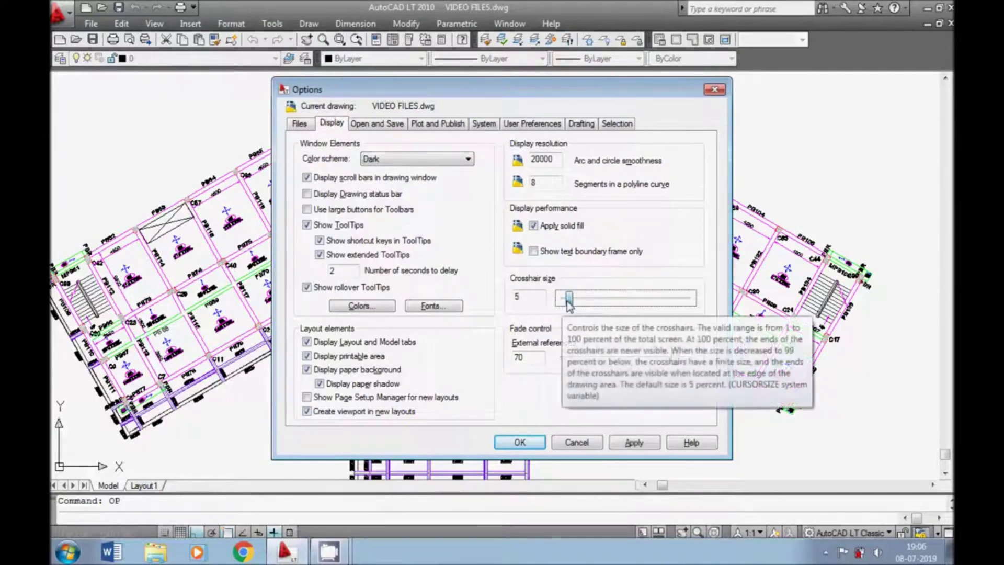
pyautogui.click(633, 443)
pyautogui.click(519, 443)
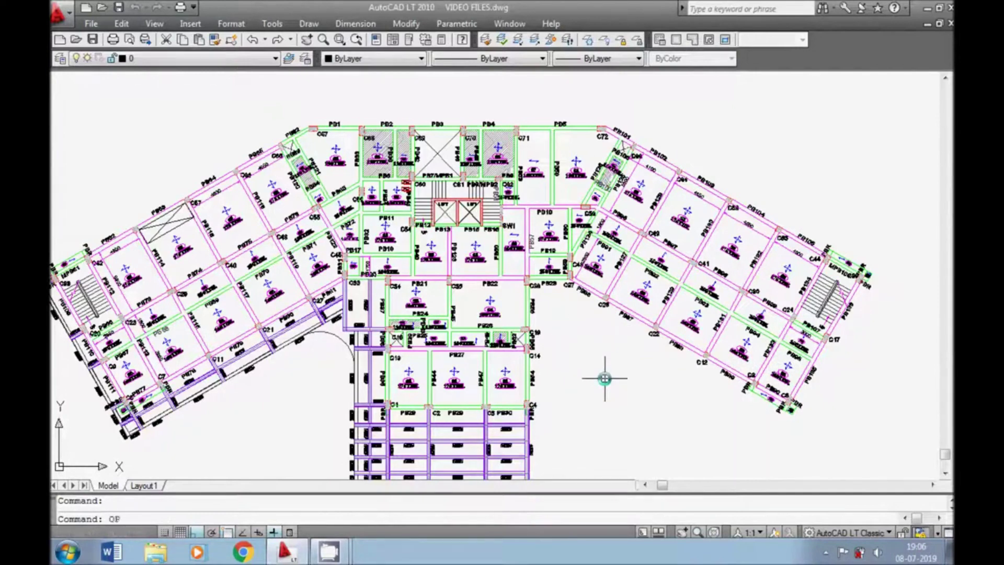
pyautogui.press('Return')
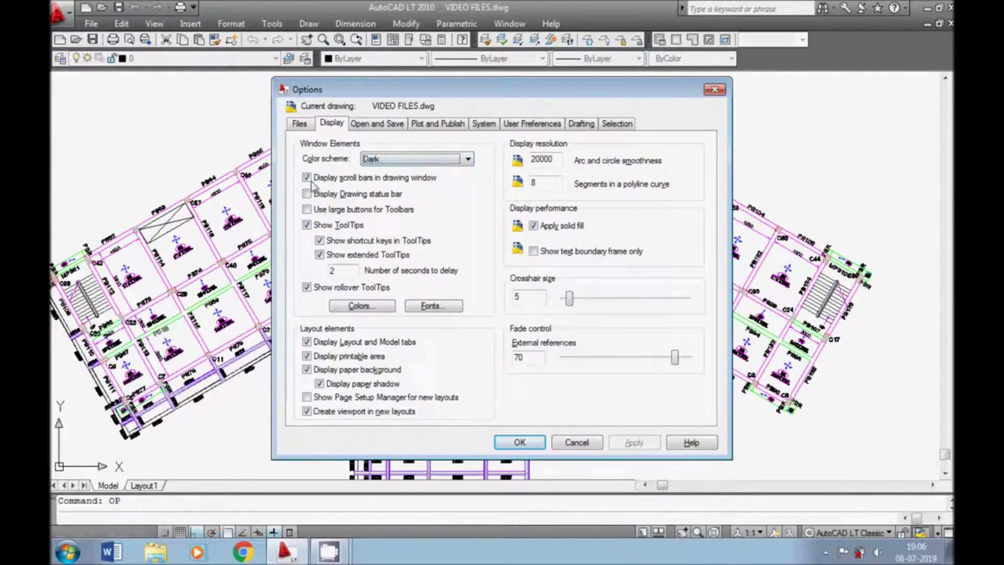
# Step: Set the model space crosshair colour to black in Drawing Window Colors
pyautogui.click(372, 307)
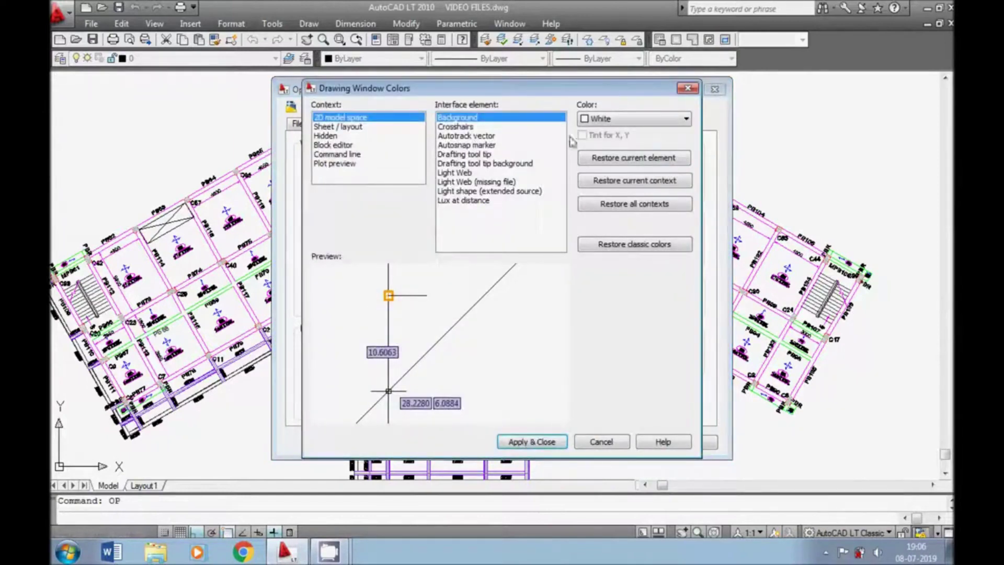
pyautogui.click(473, 126)
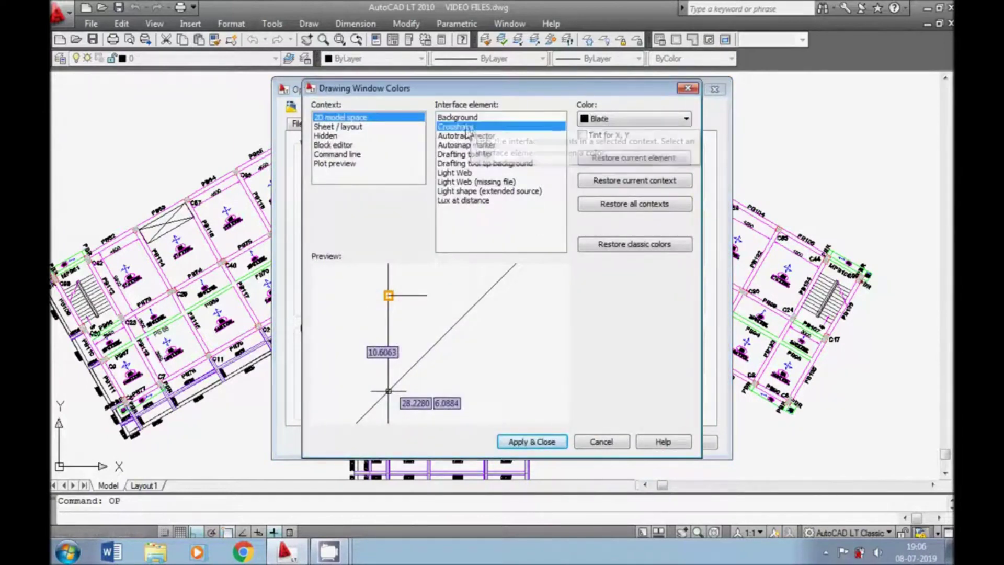
pyautogui.click(472, 119)
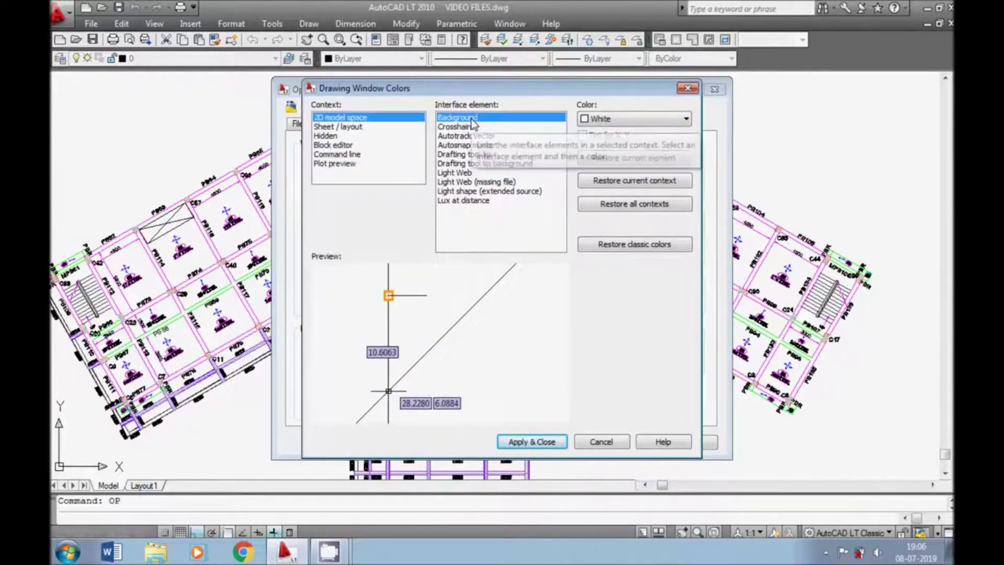
pyautogui.click(472, 127)
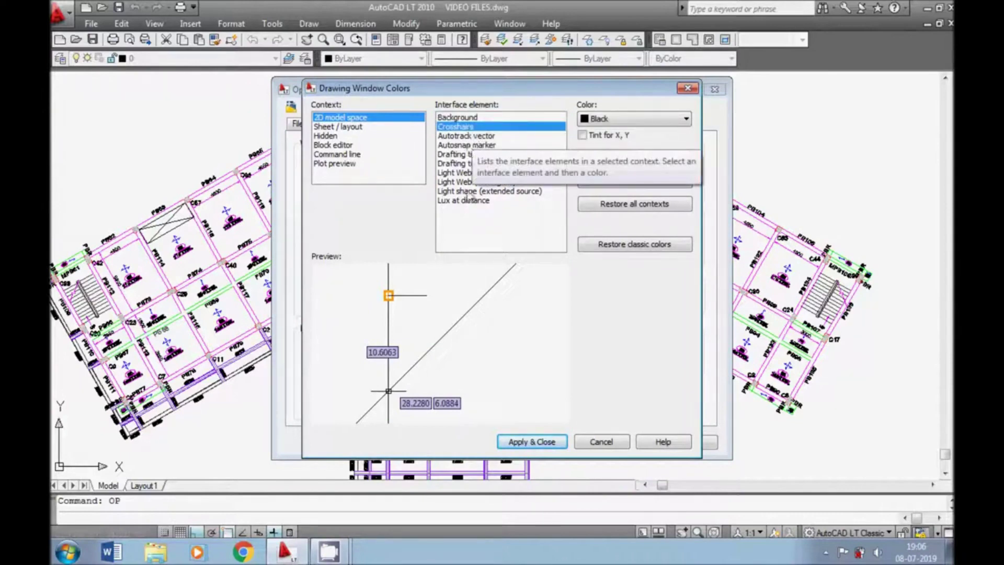
pyautogui.click(470, 119)
pyautogui.click(465, 128)
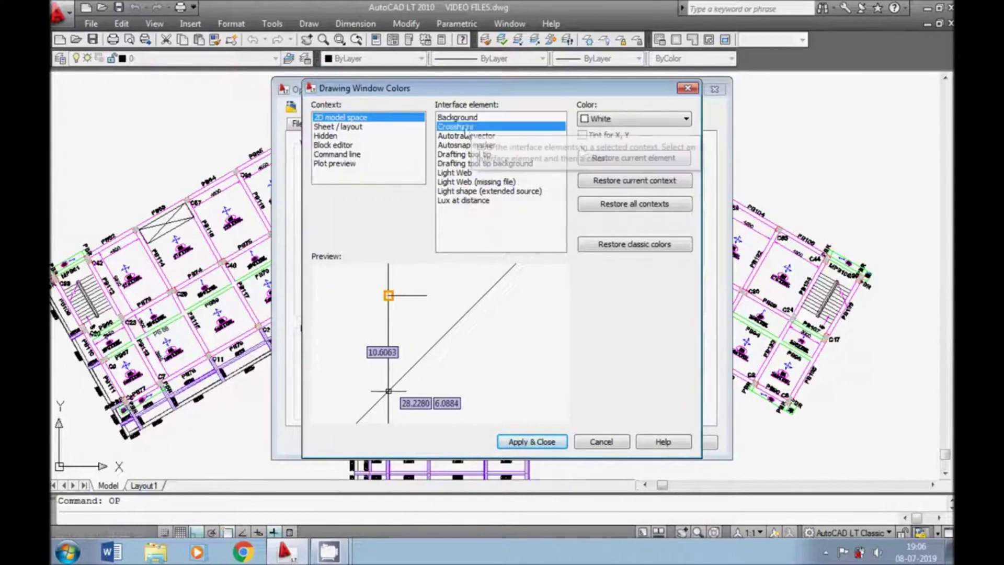
pyautogui.click(606, 119)
pyautogui.click(601, 128)
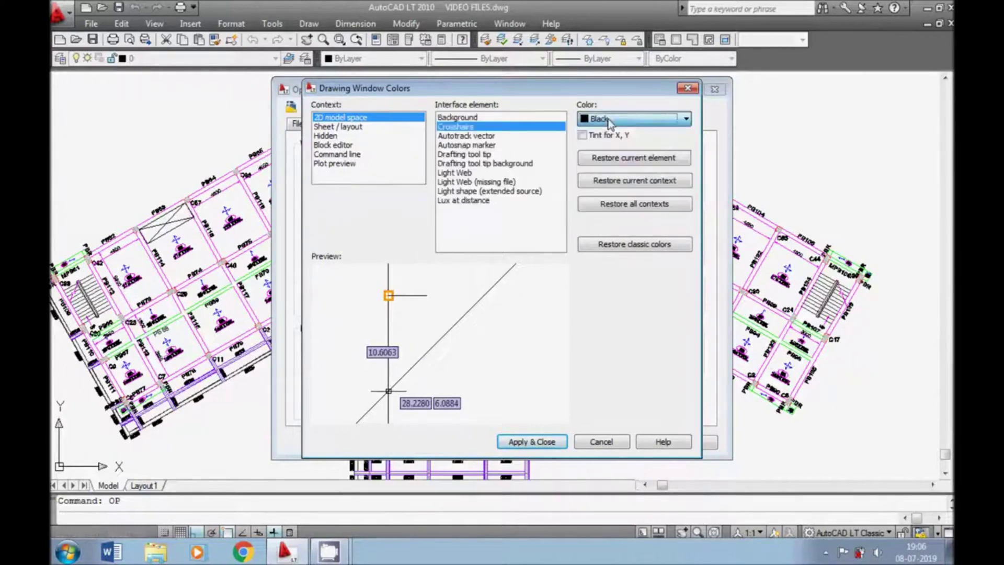
# Step: Set the 2D model space background to Black, apply it, and zoom to the plan
pyautogui.click(463, 118)
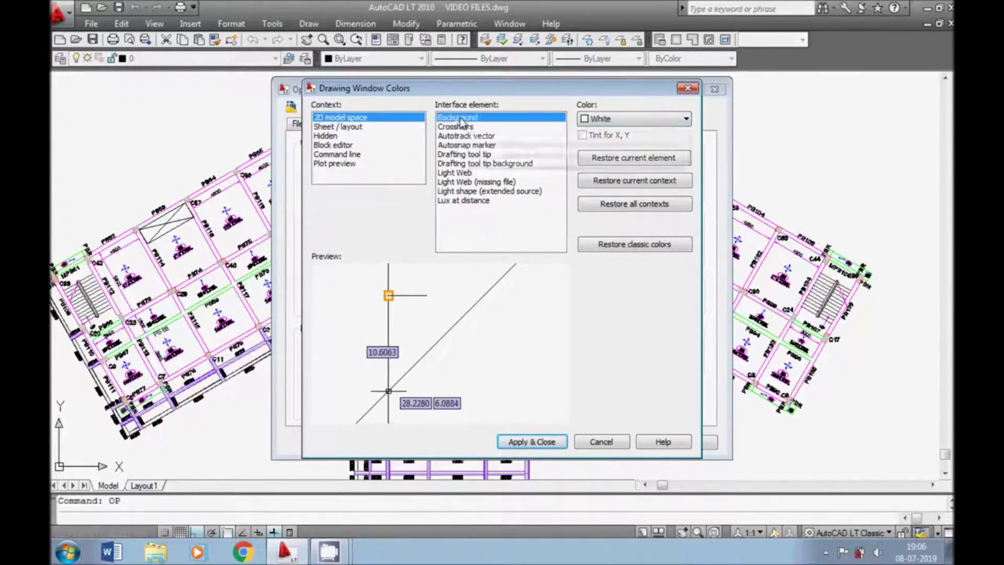
pyautogui.click(622, 118)
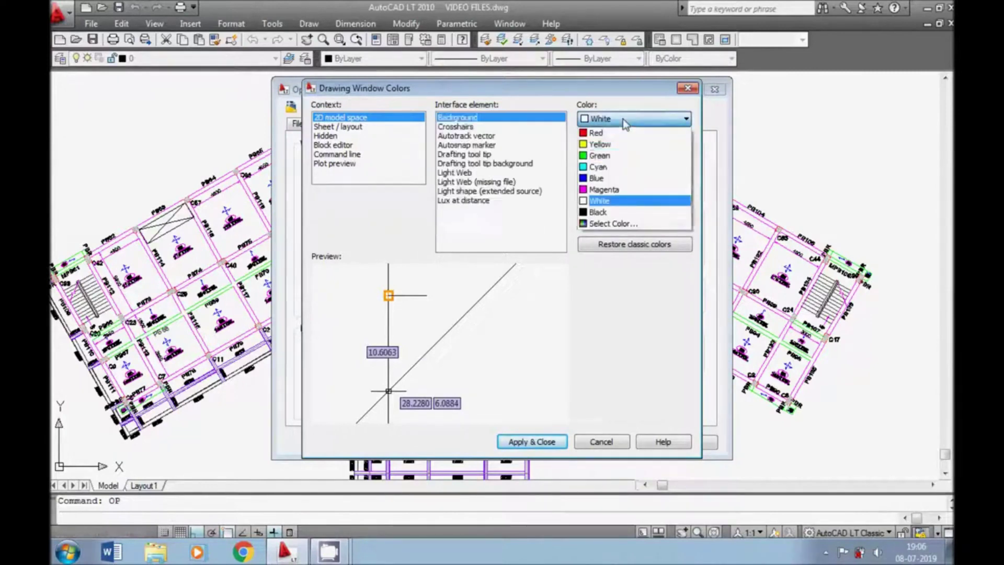
pyautogui.click(609, 213)
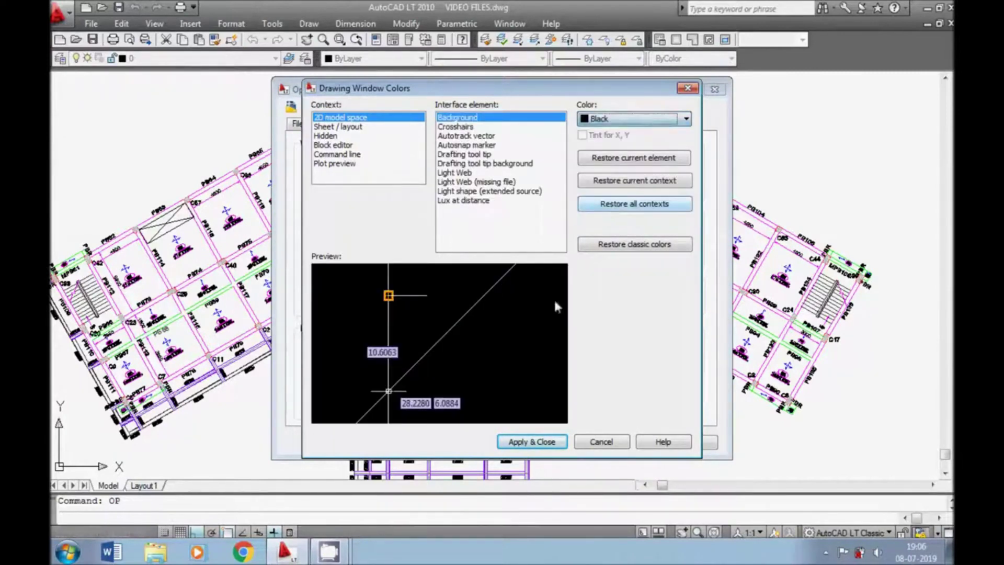
pyautogui.click(532, 441)
pyautogui.click(634, 442)
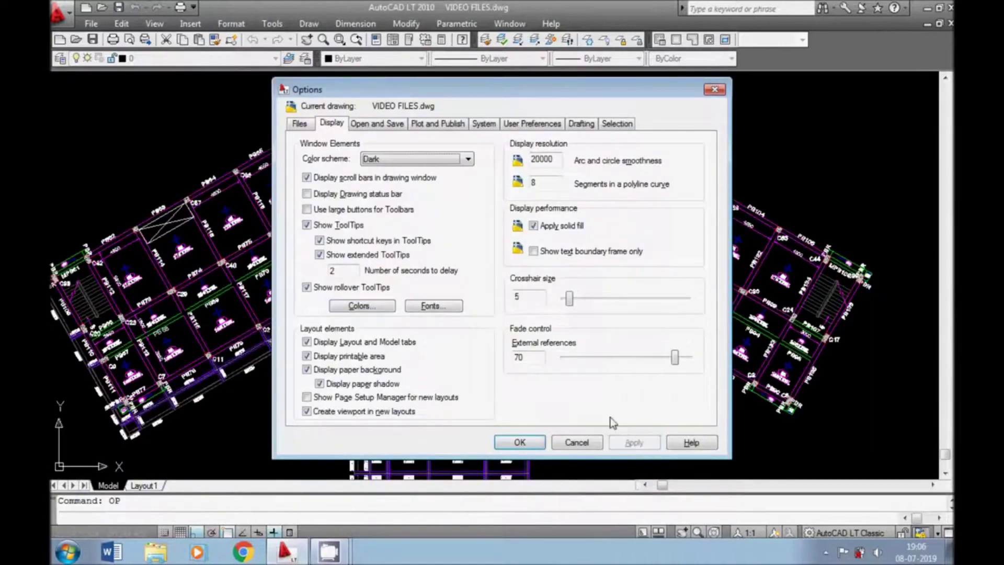
pyautogui.click(519, 443)
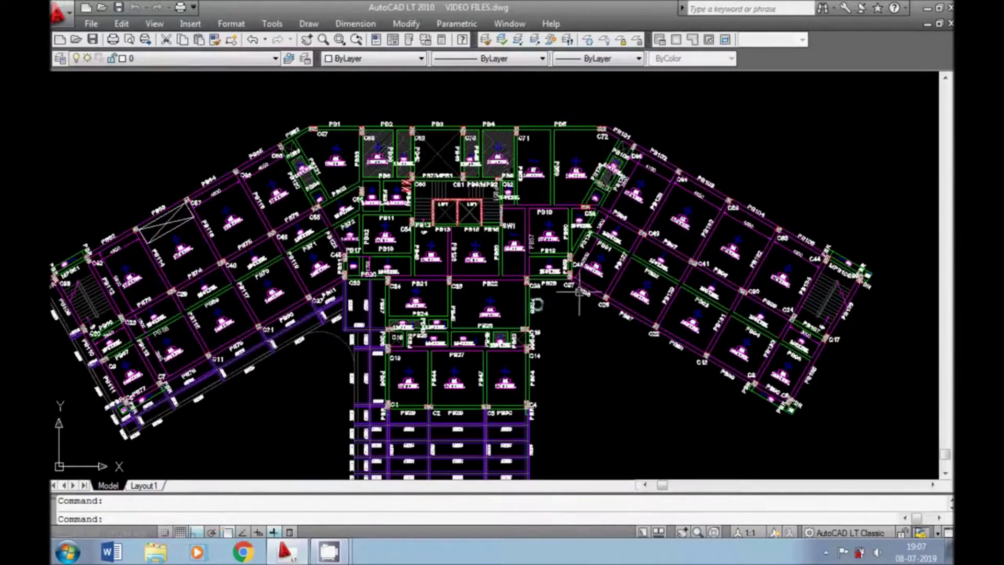
pyautogui.scroll(-2, 565, 206)
pyautogui.scroll(2, 558, 287)
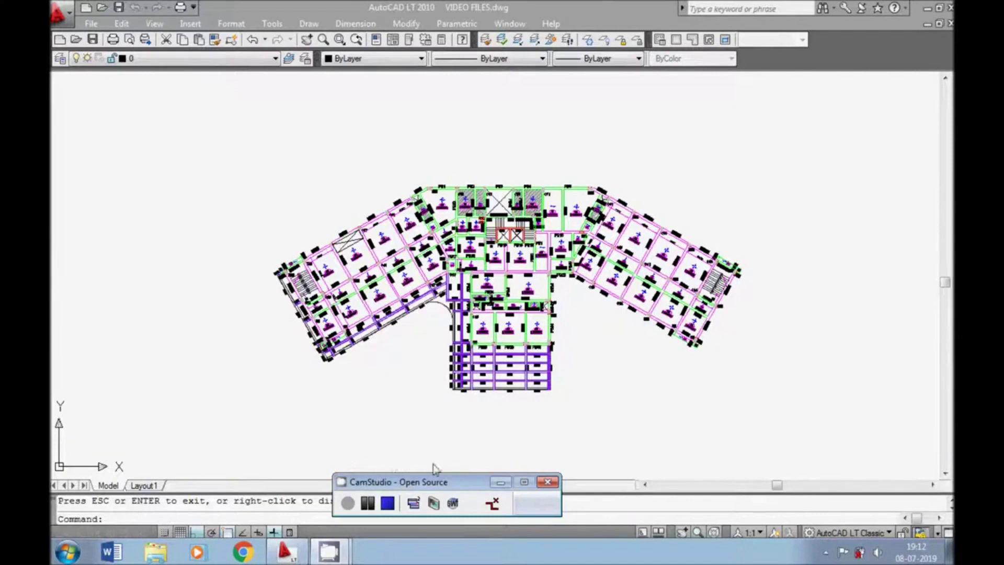
# Step: Load the <Previous plot> page setup and window the floor plan as the plot area
pyautogui.click(501, 482)
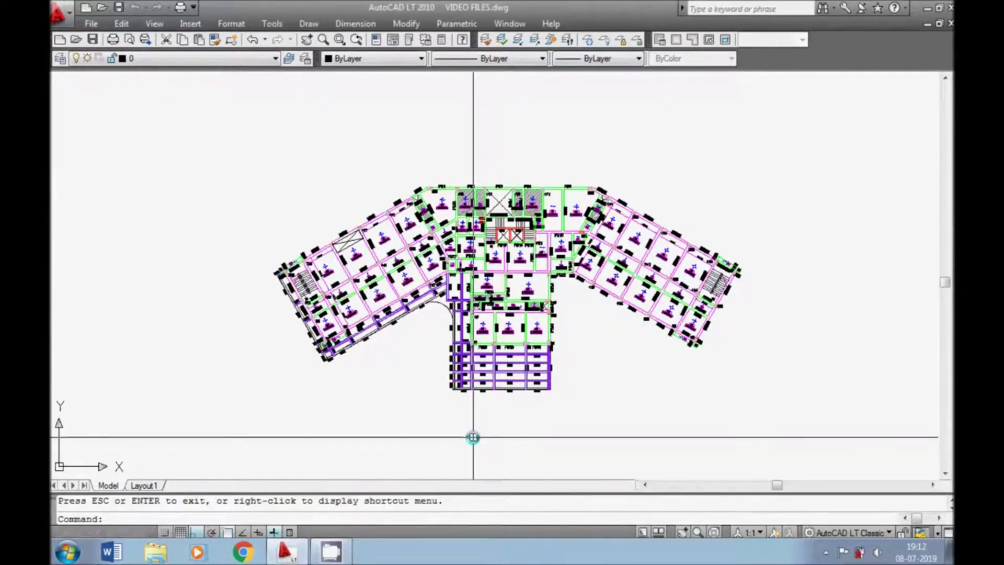
pyautogui.hotkey('ctrl', 'p')
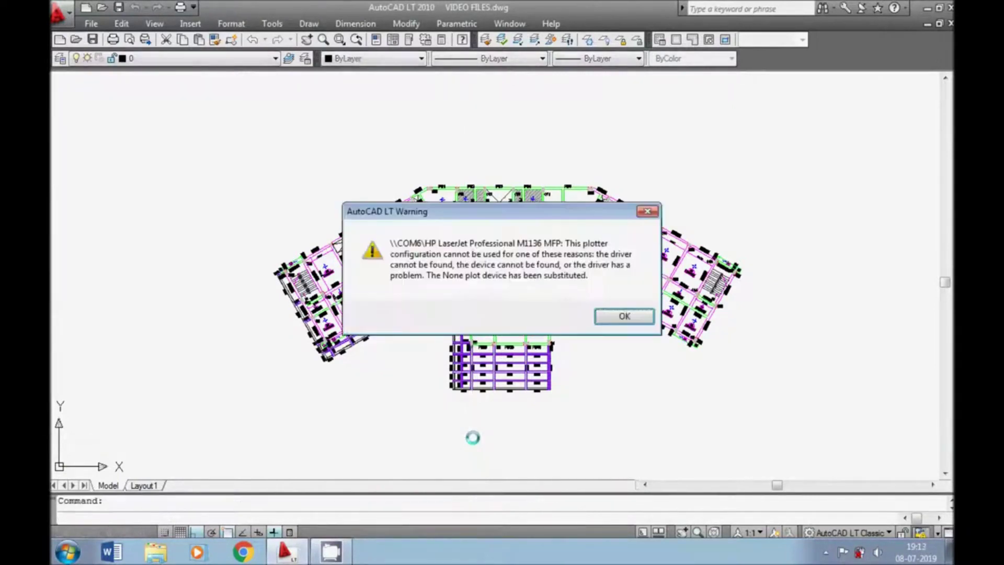
pyautogui.press('Return')
pyautogui.click(405, 132)
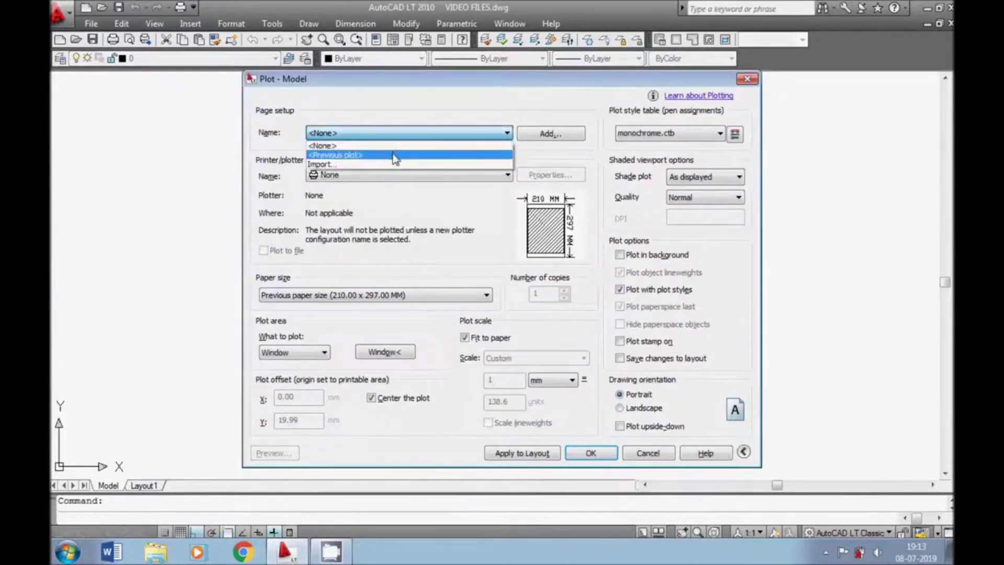
pyautogui.click(396, 156)
pyautogui.click(385, 352)
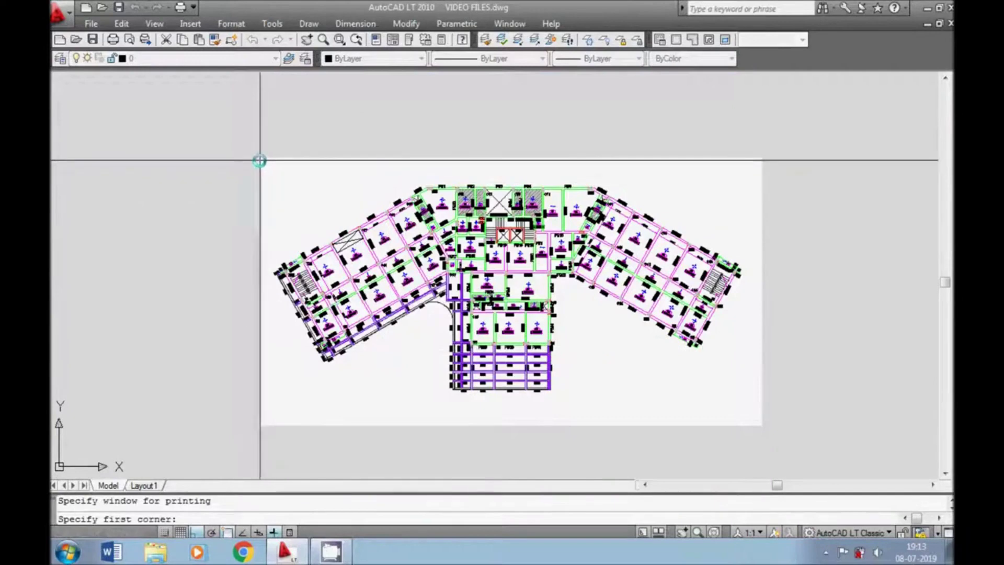
pyautogui.click(261, 158)
pyautogui.click(768, 428)
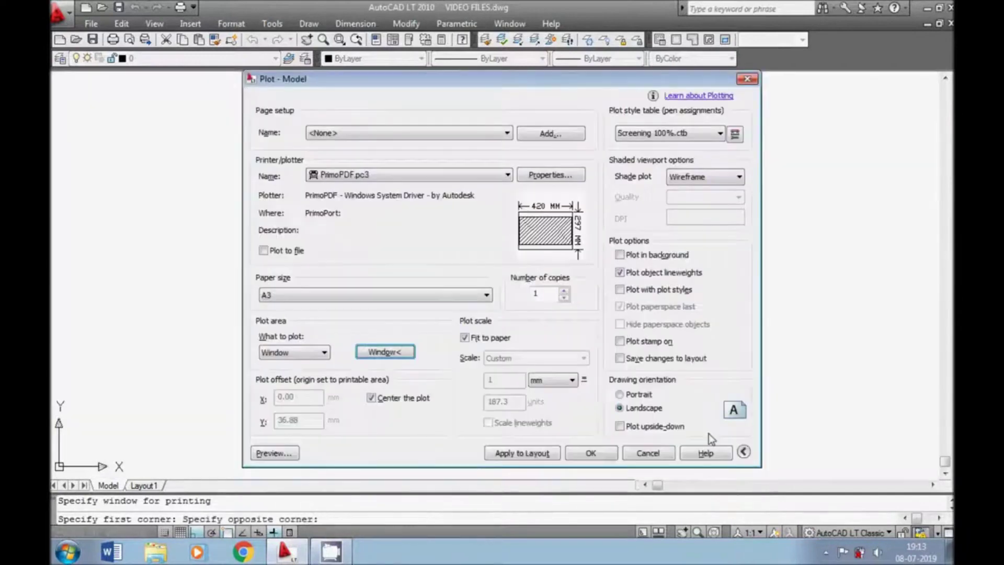
# Step: Preview the A3 landscape PDF sheet, then close it and cancel plotting
pyautogui.click(275, 453)
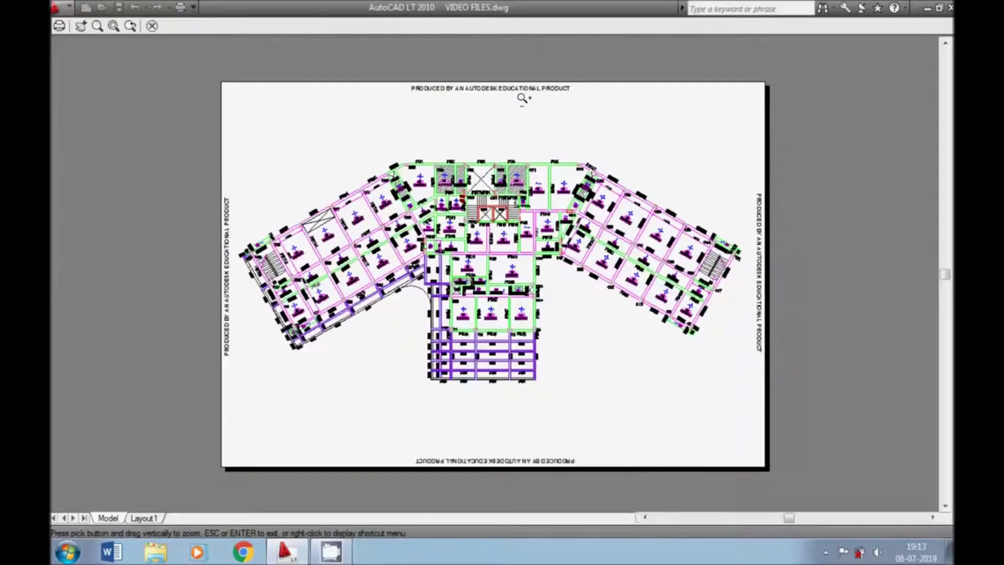
pyautogui.scroll(1, 522, 95)
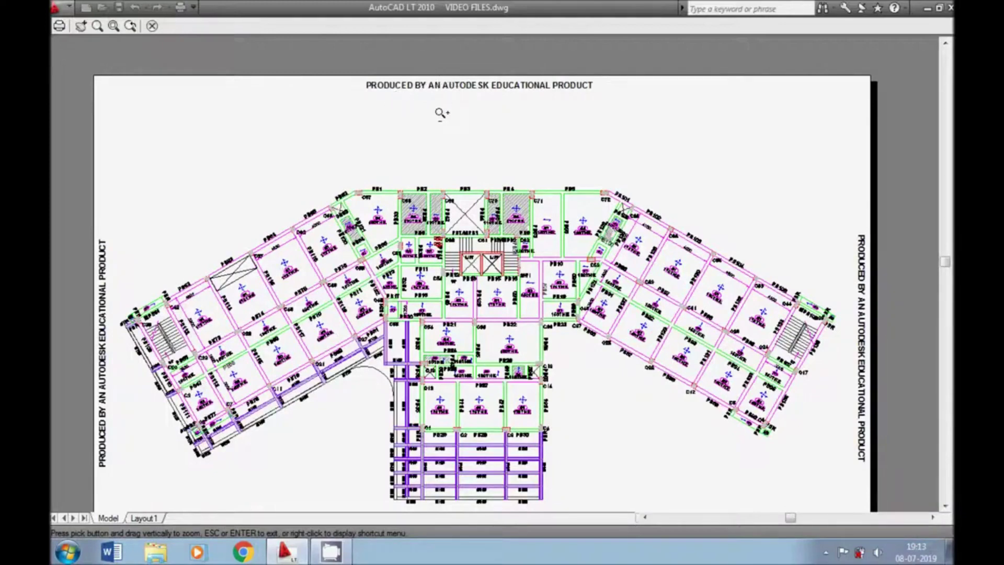
pyautogui.scroll(-1, 441, 113)
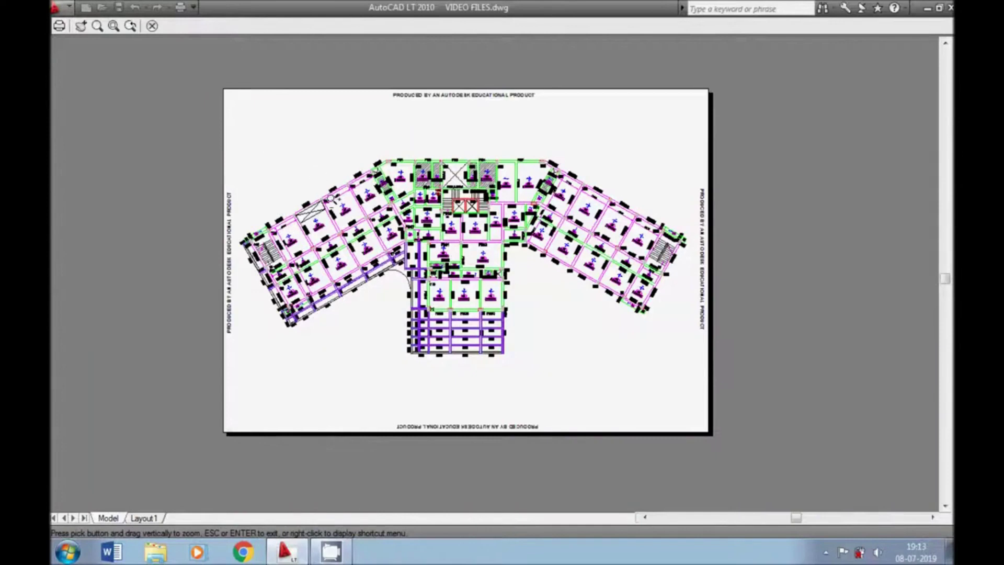
pyautogui.press('Escape')
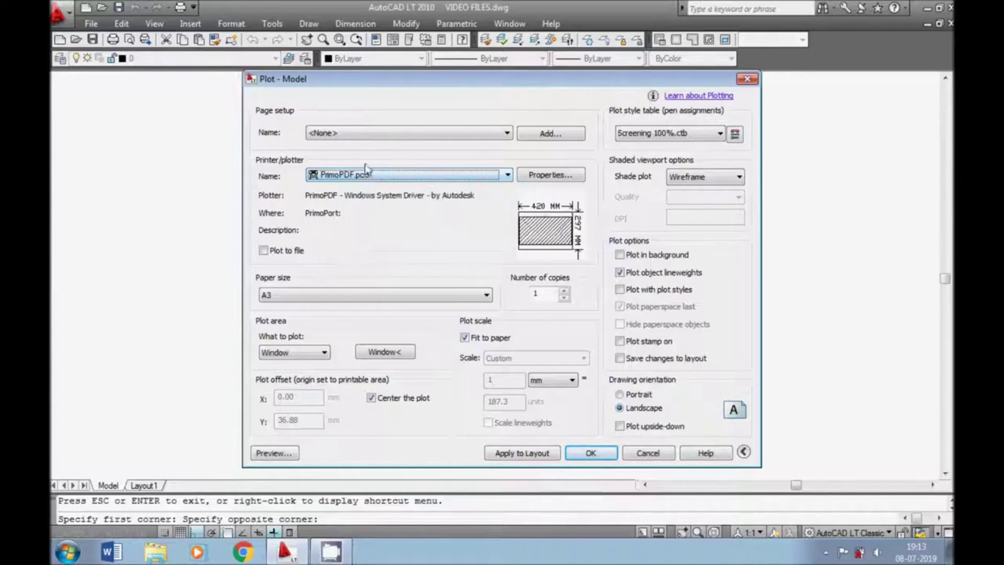
pyautogui.press('Escape')
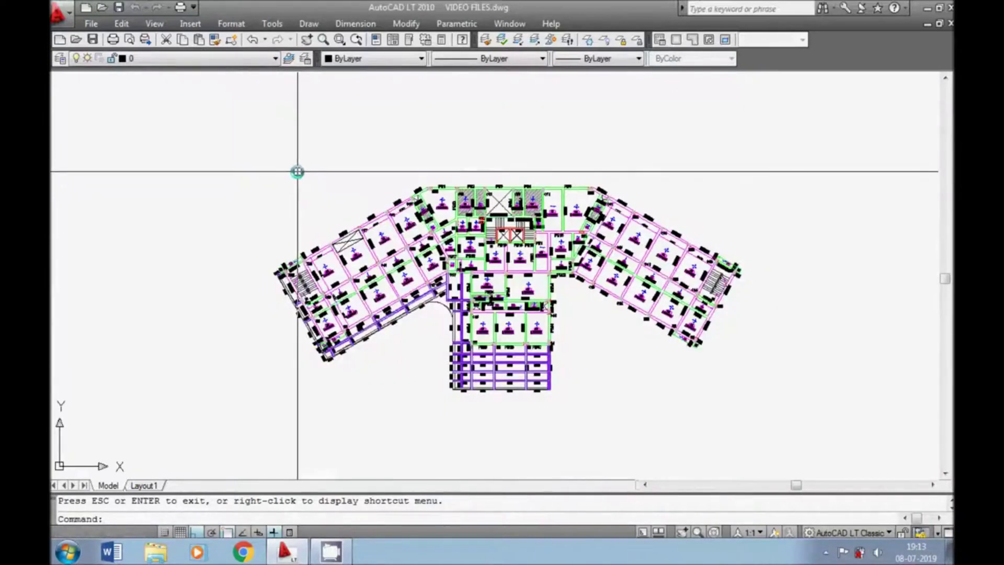
pyautogui.moveTo(347, 199); pyautogui.dragTo(341, 183, button='middle')
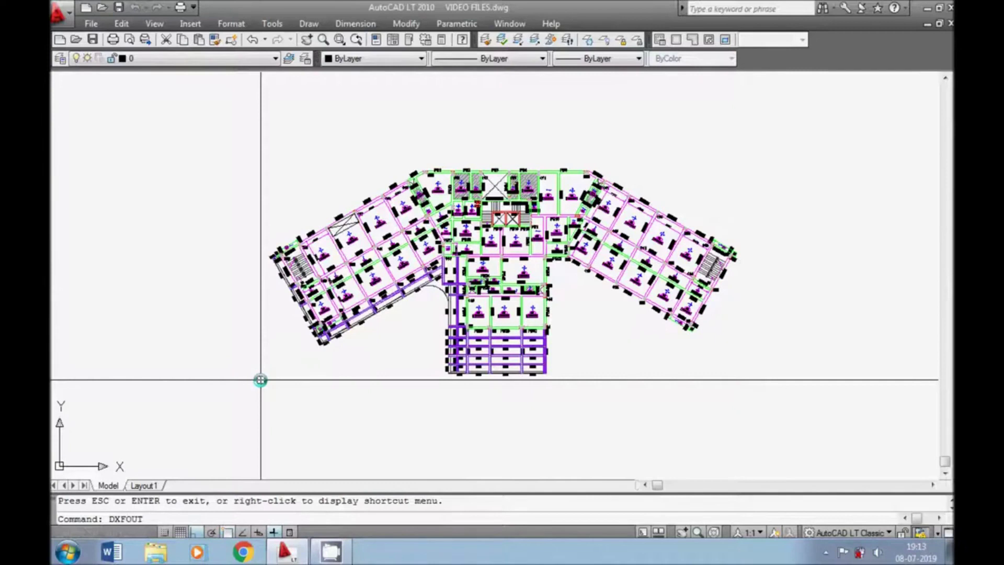
# Step: Export the drawing with DXFOUT as VIDEO FILES.dxf on the Desktop
pyautogui.press('Return')
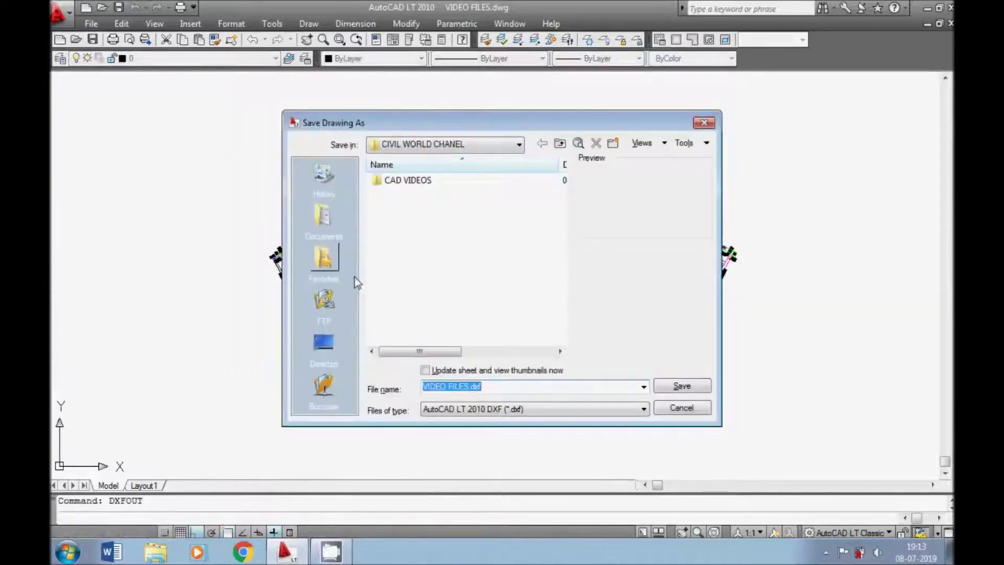
pyautogui.click(334, 338)
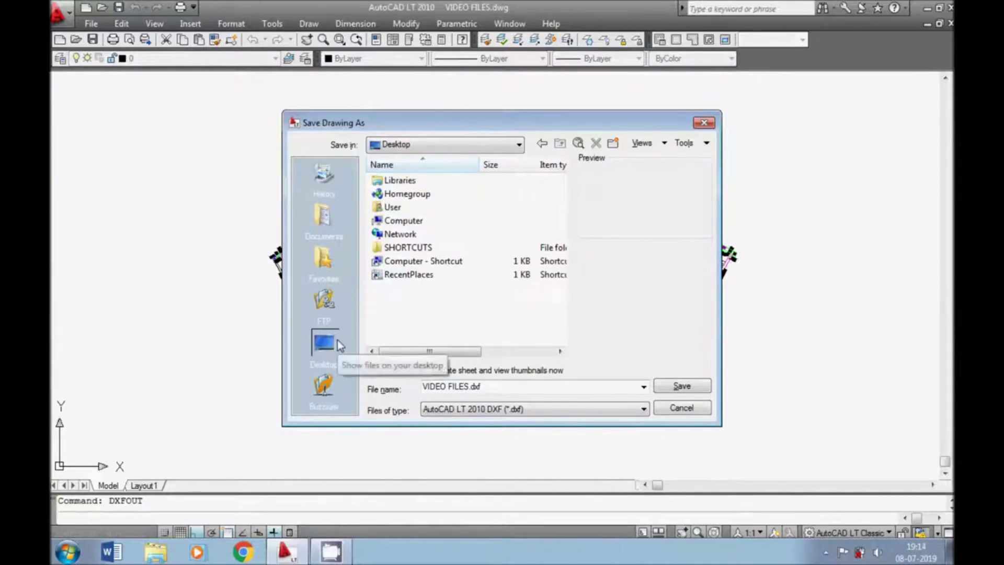
pyautogui.click(660, 391)
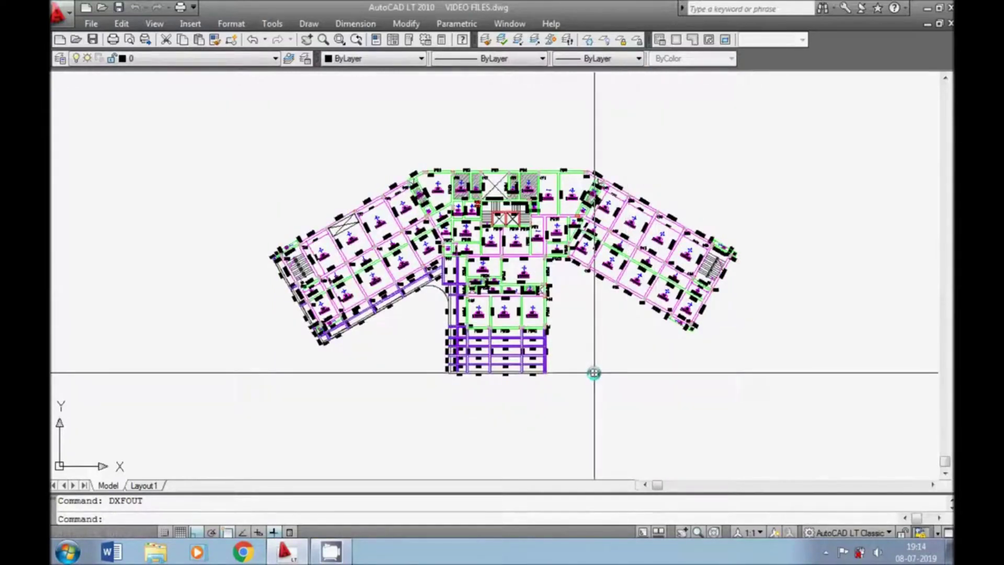
pyautogui.press('Escape')
# Step: Import VIDEO FILES.dxf from the Desktop using DXFIN
pyautogui.write('DXFIN')
pyautogui.press('Return')
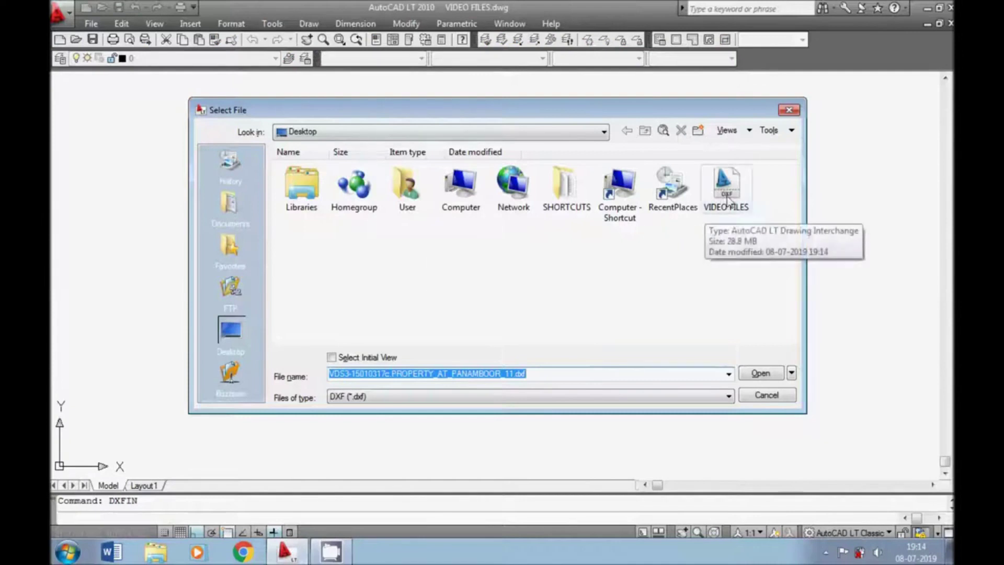
pyautogui.click(230, 335)
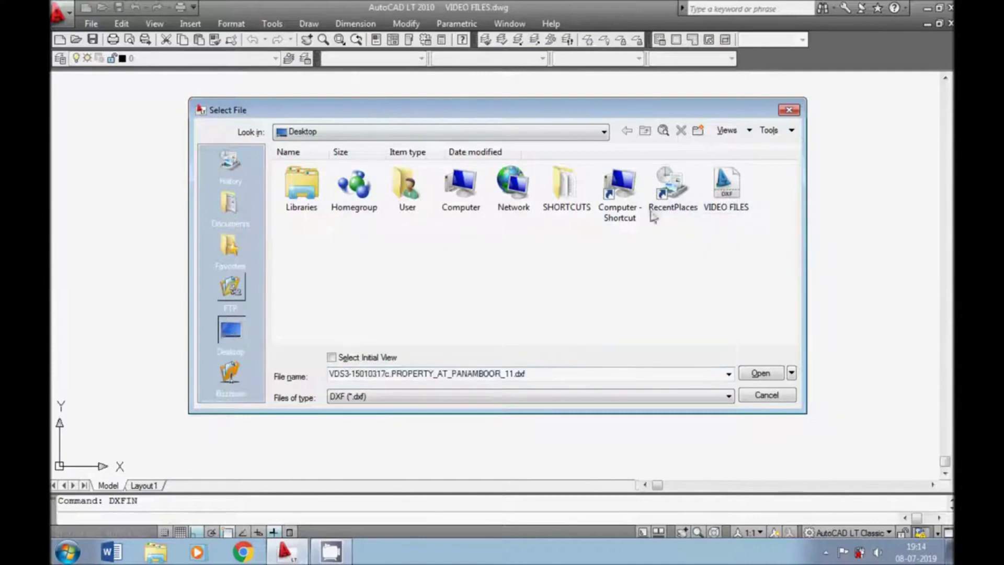
pyautogui.click(725, 204)
pyautogui.click(759, 374)
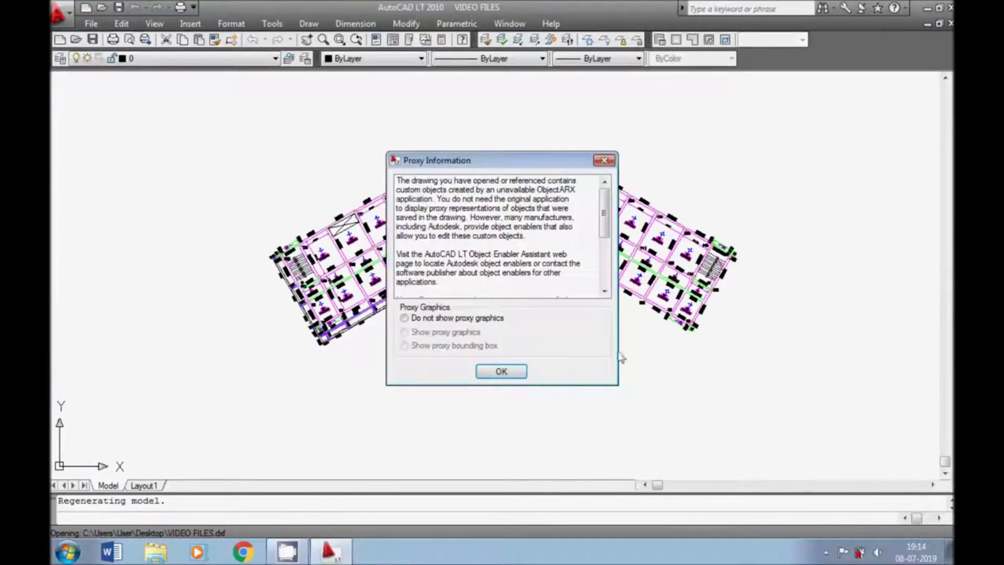
# Step: Acknowledge the proxy information notice and pan the reopened beam-slab plan
pyautogui.click(515, 373)
pyautogui.middleClick(592, 359)
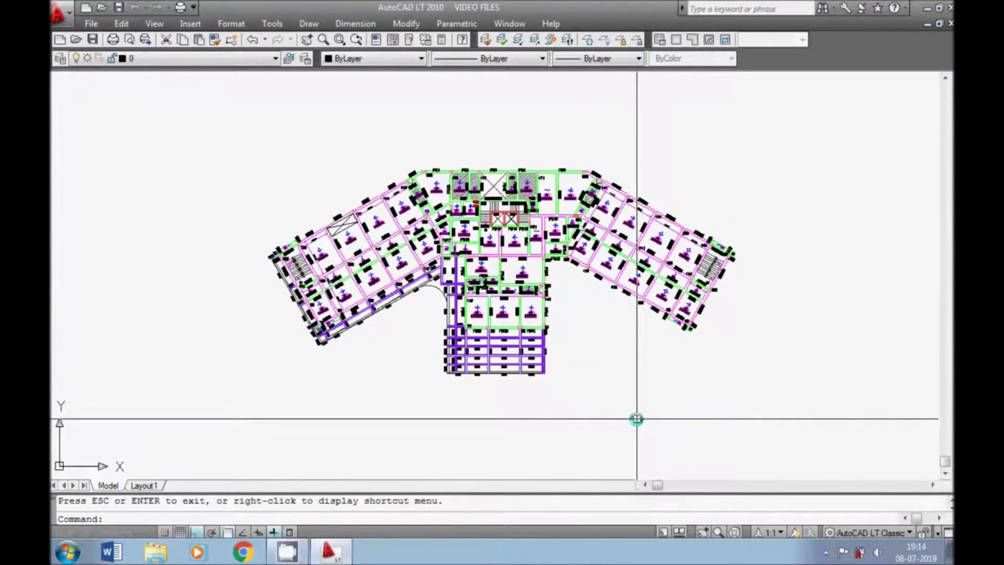
pyautogui.press('Escape')
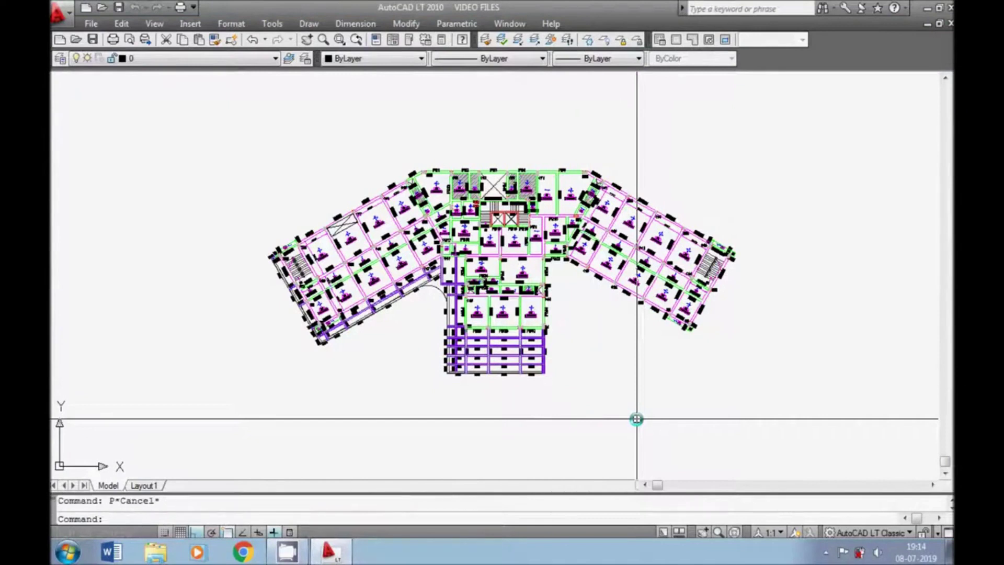
pyautogui.hotkey('ctrl', 'p')
# Step: Apply the <Previous plot> page setup and preview the reimported plan's plot
pyautogui.press('Return')
pyautogui.click(400, 134)
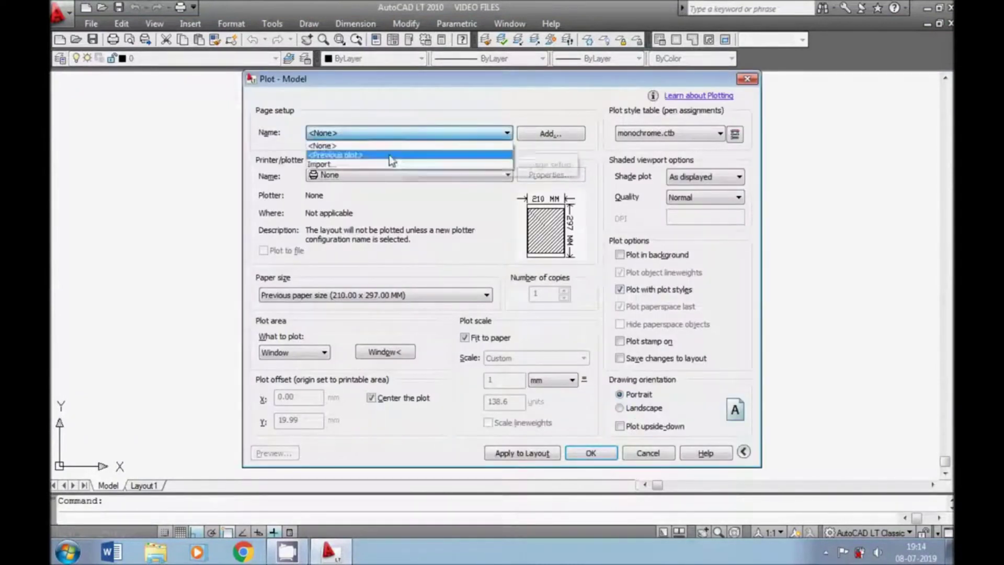
pyautogui.click(390, 155)
pyautogui.click(282, 455)
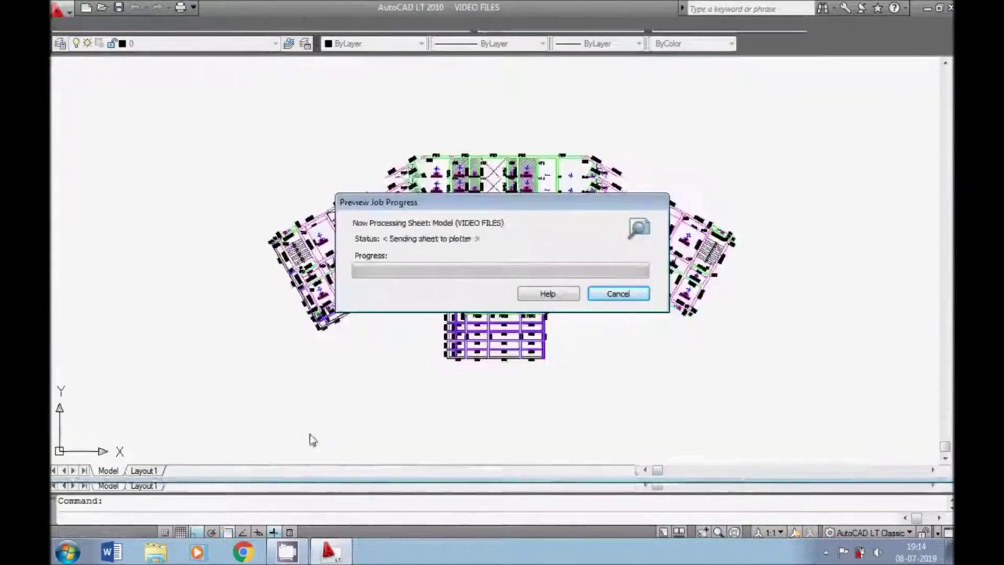